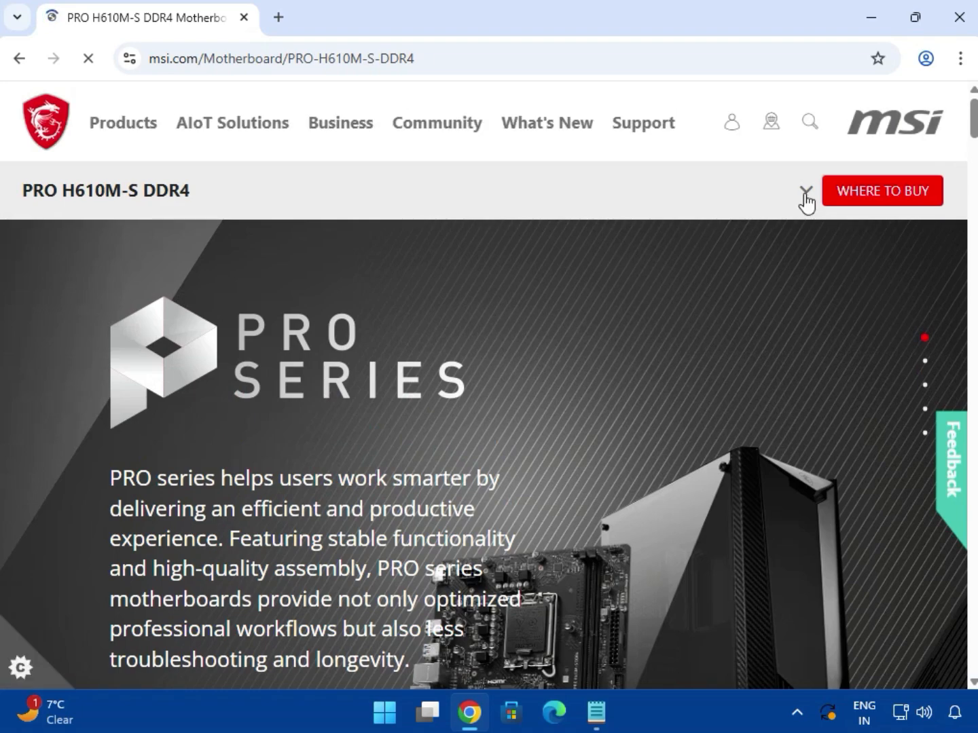
# Open the support page of the PRO H610M-S DDR4 motherboard and set its download type to Driver.
pyautogui.click(806, 192)
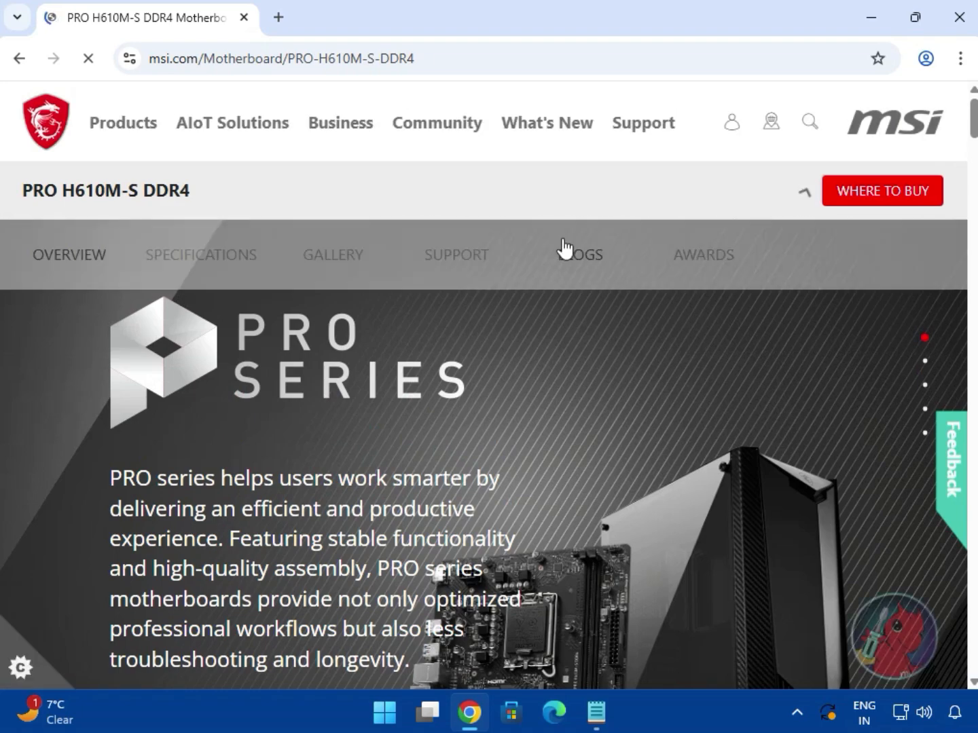
pyautogui.click(461, 262)
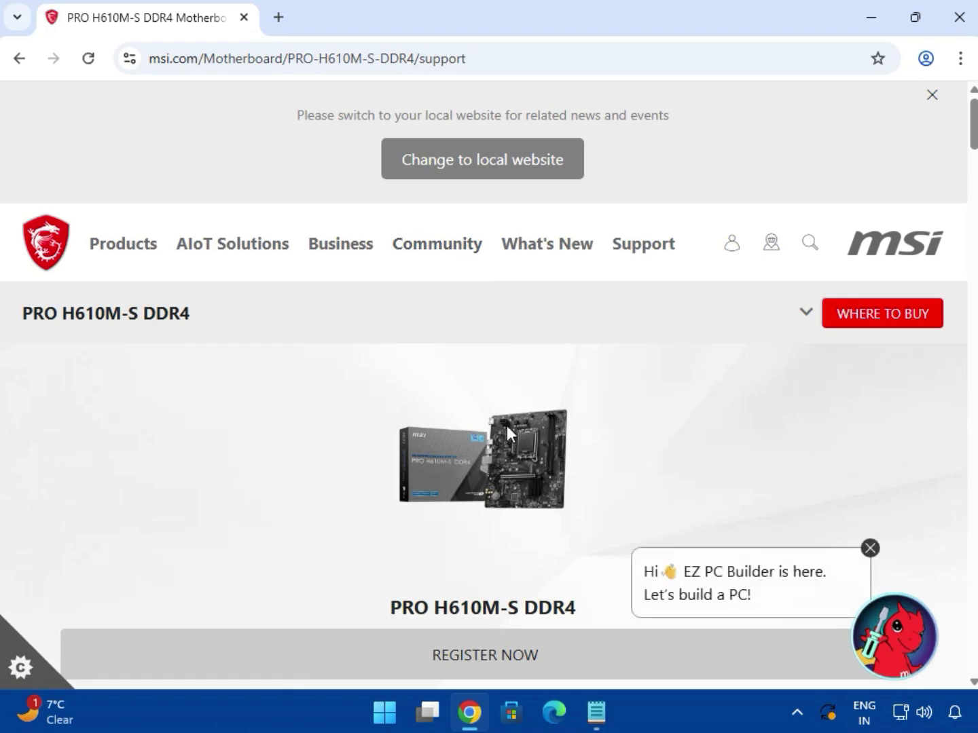
pyautogui.scroll(-3, 517, 448)
pyautogui.scroll(-3, 522, 480)
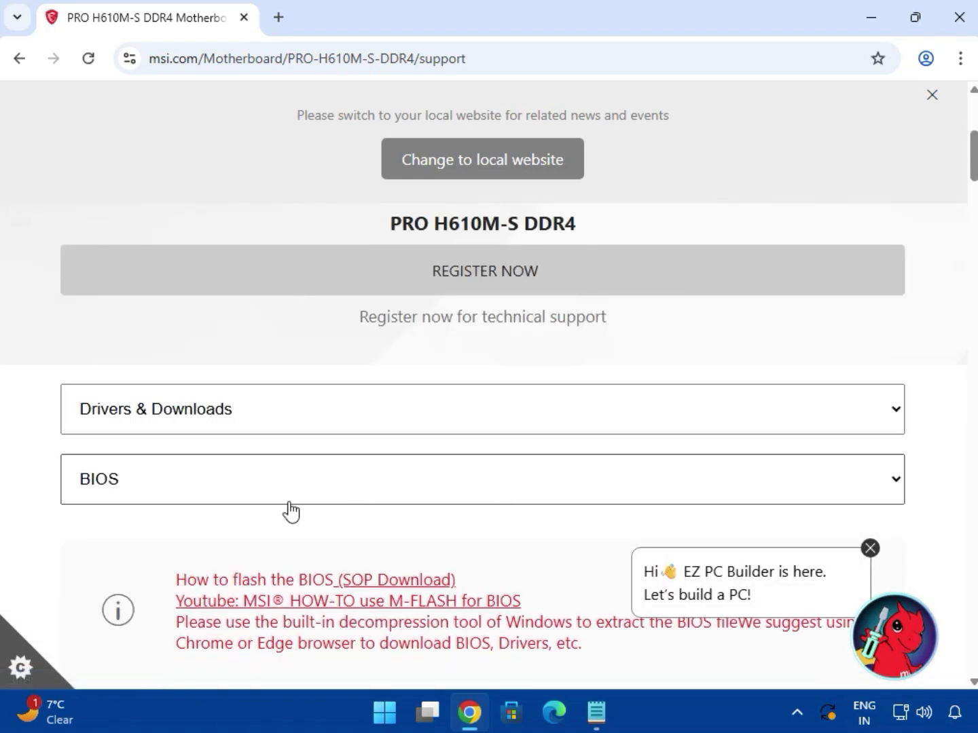
pyautogui.click(216, 480)
pyautogui.click(193, 528)
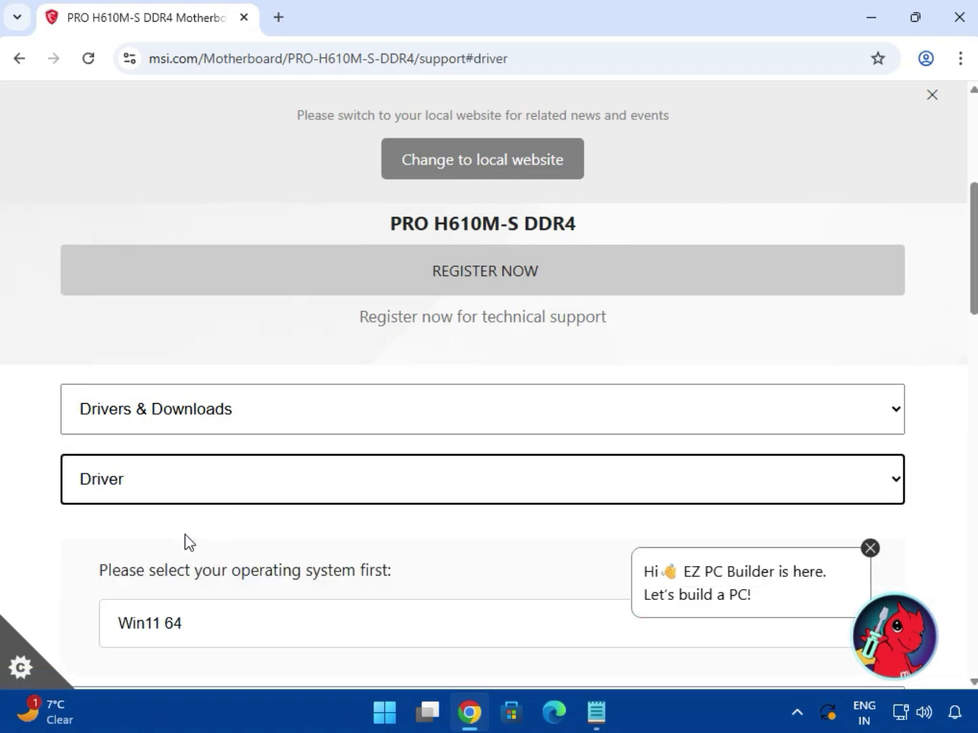
# Dismiss the local website banner and select Win11 64 as the operating system for the drivers.
pyautogui.scroll(-6, 375, 505)
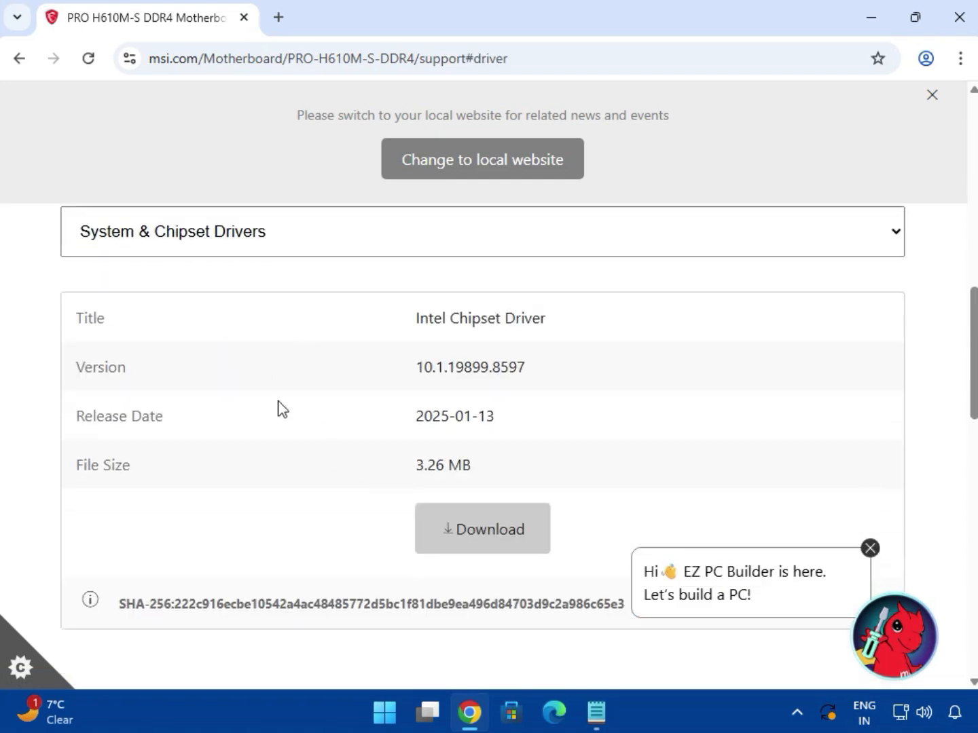
pyautogui.scroll(3, 544, 261)
pyautogui.click(931, 95)
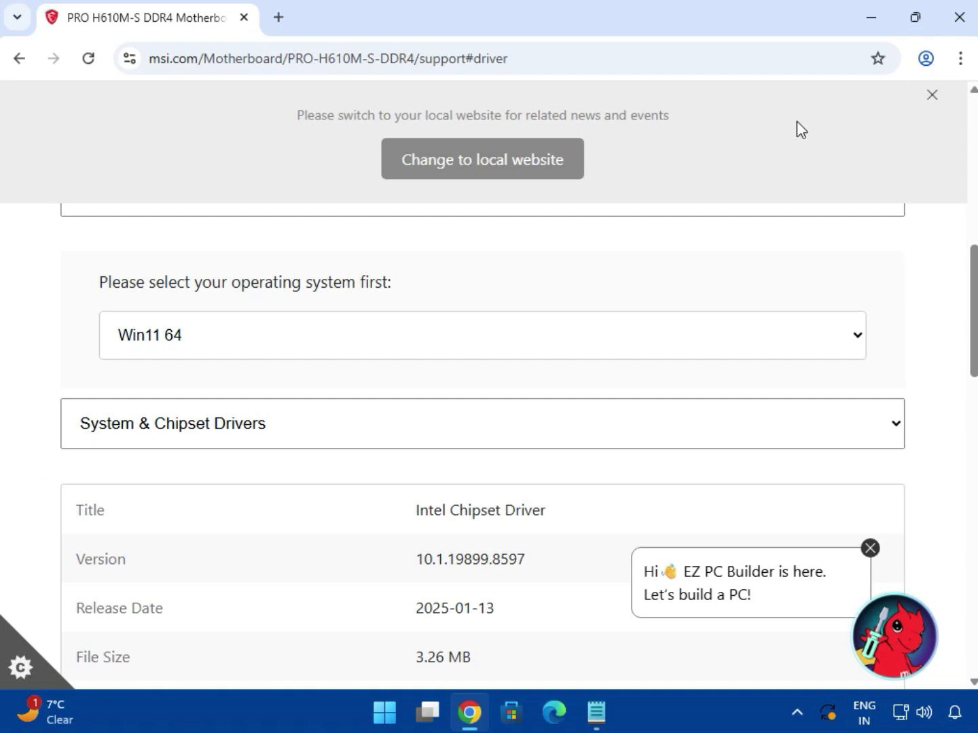
pyautogui.click(237, 349)
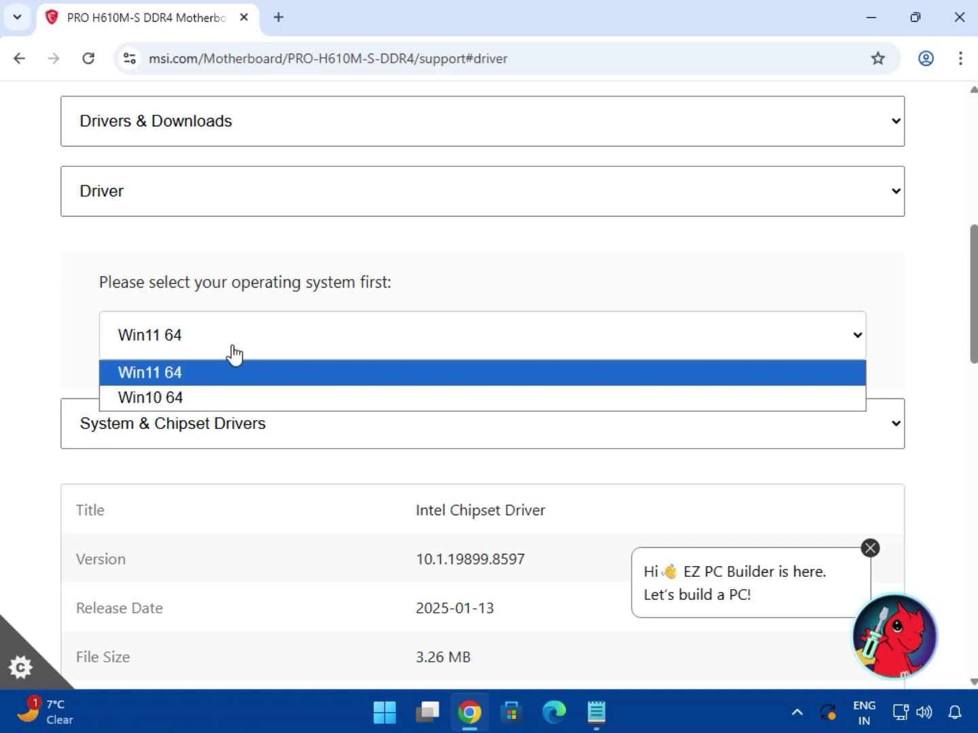
pyautogui.click(227, 372)
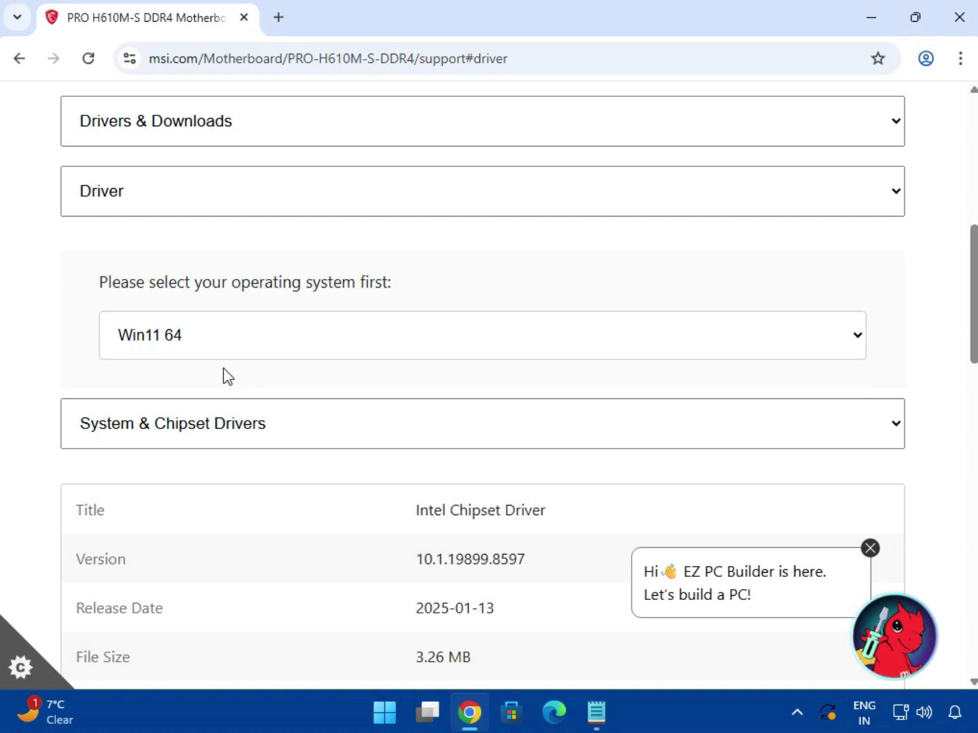
# Download the Intel Chipset Driver from System & Chipset Drivers and check the recent downloads.
pyautogui.click(222, 417)
pyautogui.scroll(-3, 388, 444)
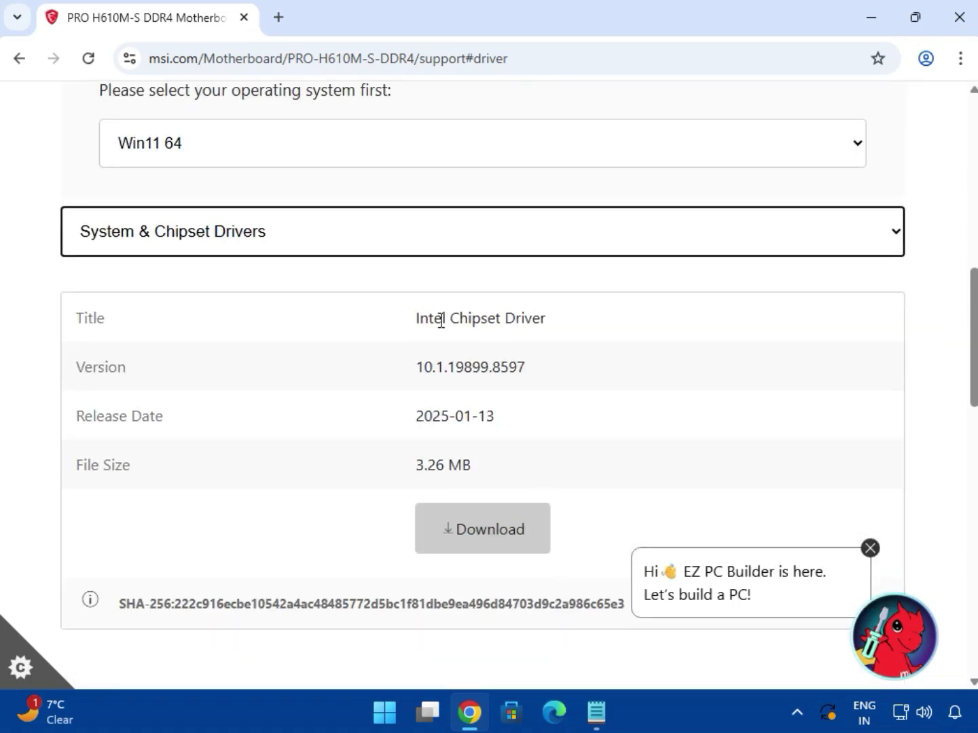
pyautogui.moveTo(441, 319); pyautogui.dragTo(525, 319)
pyautogui.click(871, 547)
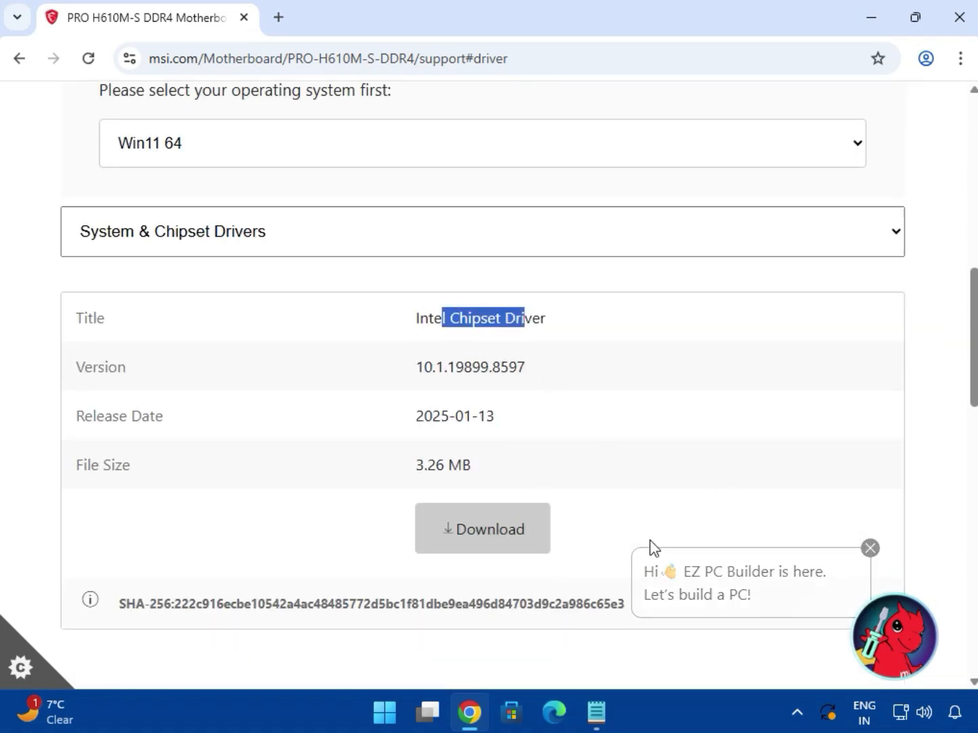
pyautogui.click(496, 535)
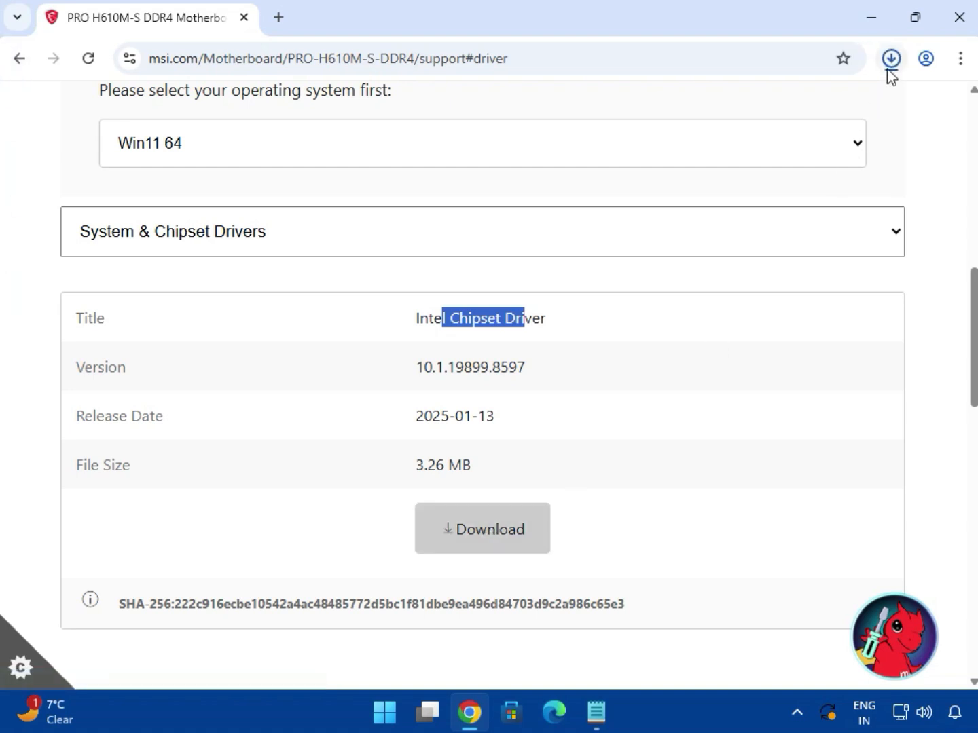
pyautogui.click(891, 60)
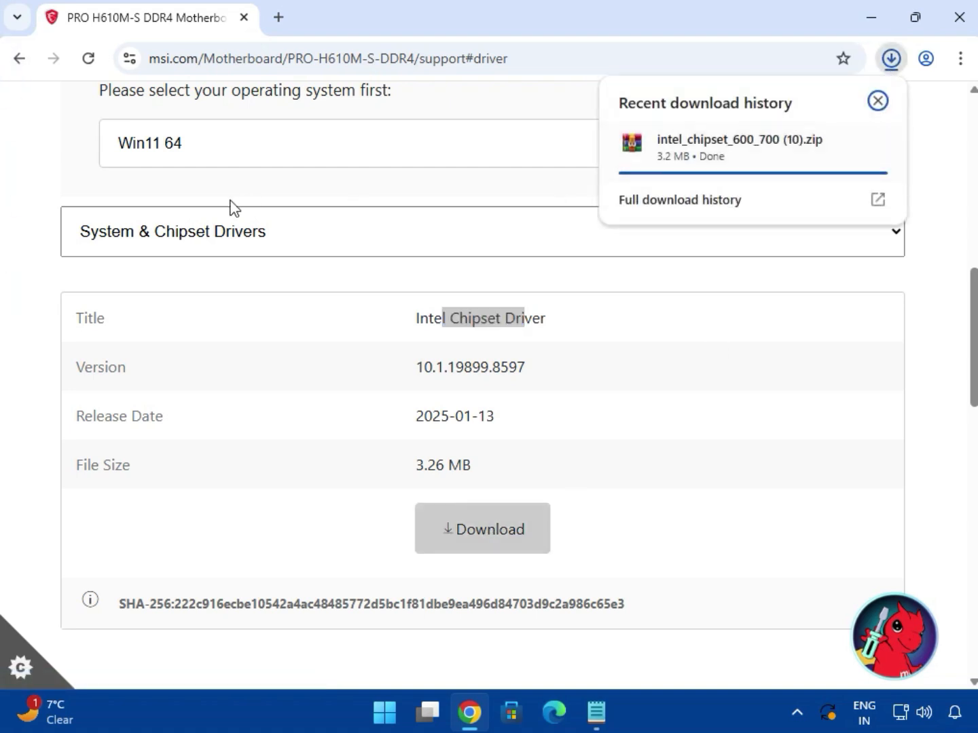
# Switch the driver category to On-Board VGA Drivers and download the Intel SVGA Drivers.
pyautogui.click(239, 241)
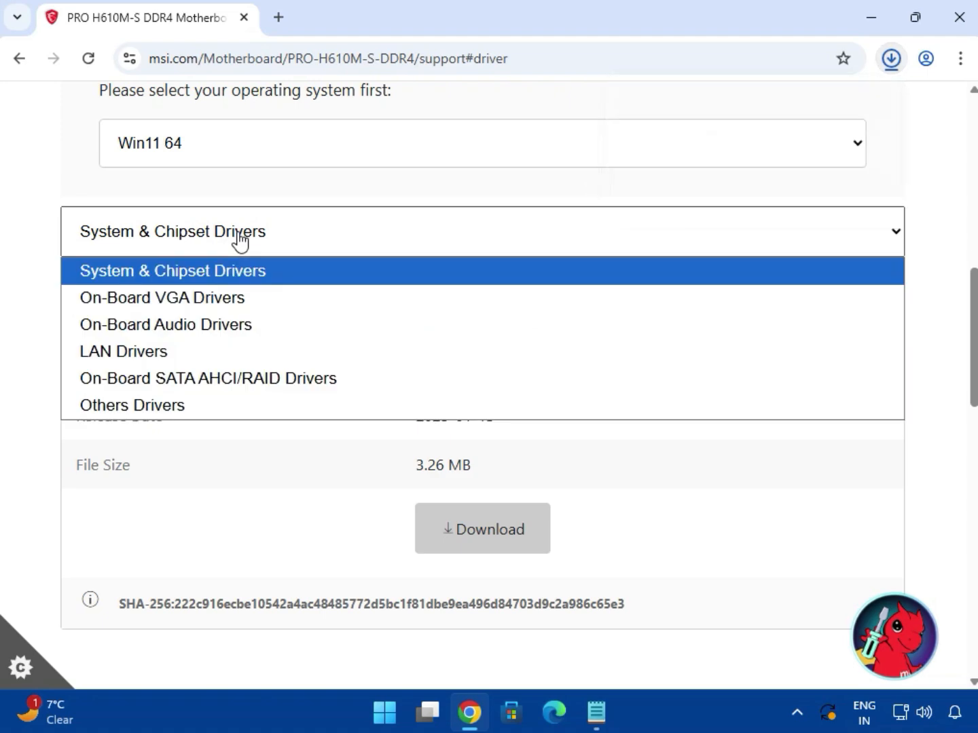
pyautogui.click(253, 309)
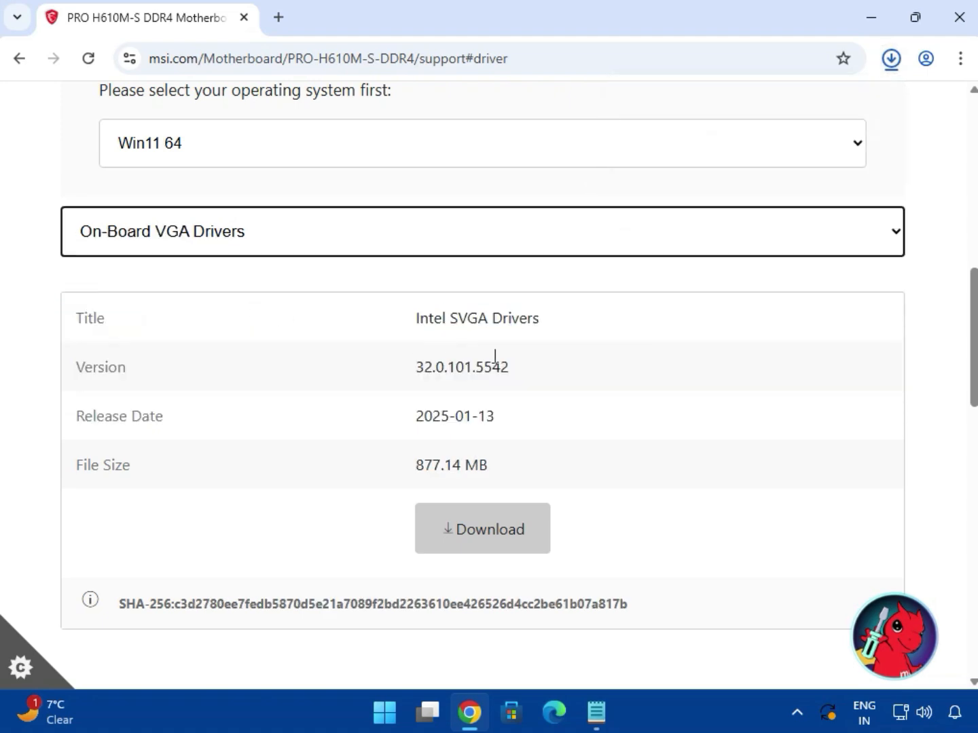
pyautogui.moveTo(466, 327); pyautogui.dragTo(559, 332)
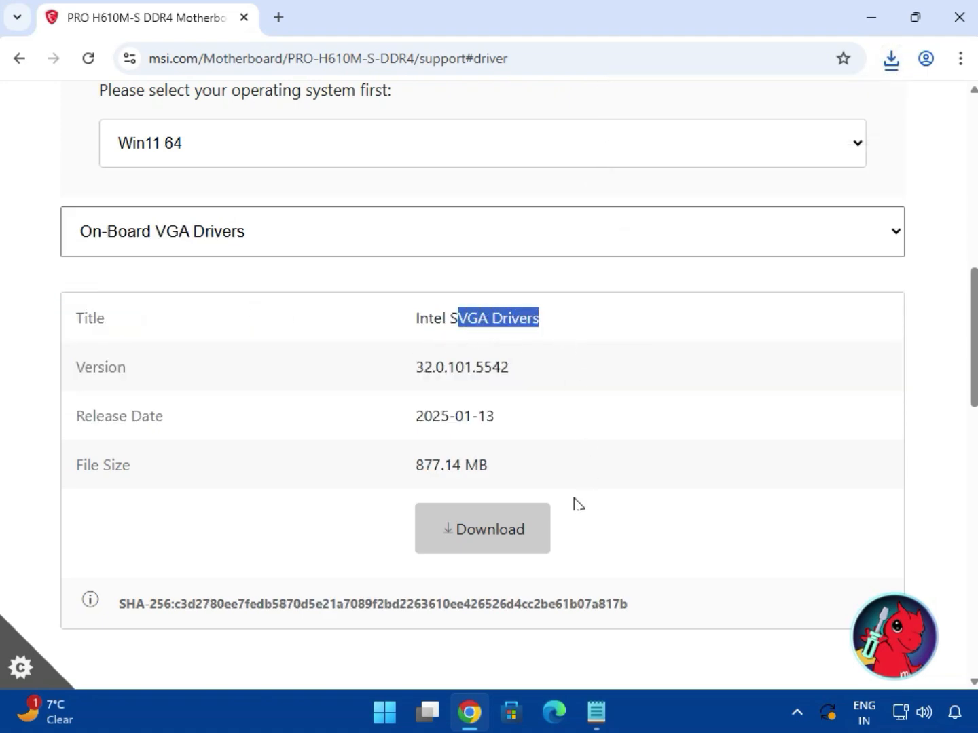
pyautogui.click(492, 547)
pyautogui.click(401, 152)
# Switch the driver category to On-Board Audio Drivers and download the Realtek HD Universal Driver.
pyautogui.click(92, 243)
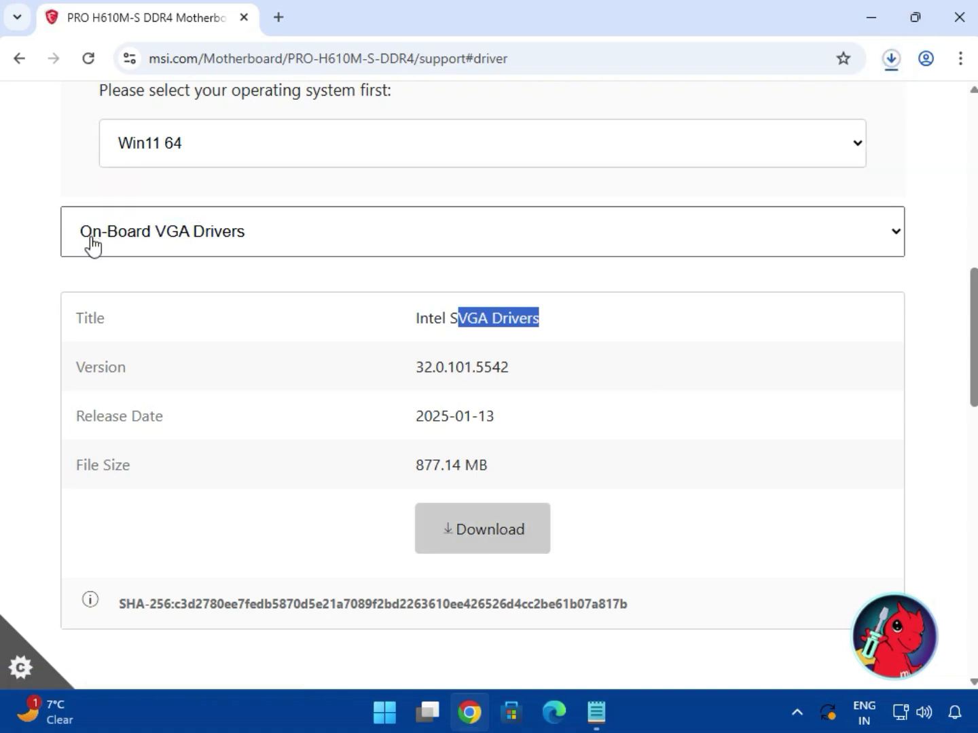
pyautogui.click(92, 245)
pyautogui.click(259, 316)
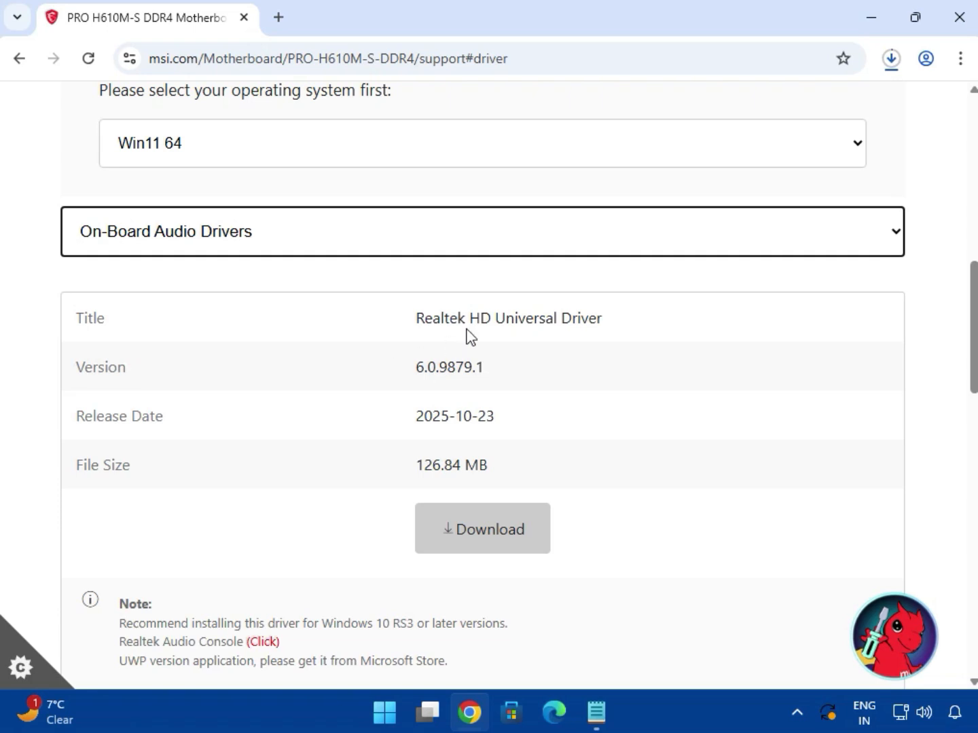
pyautogui.moveTo(467, 330); pyautogui.dragTo(601, 319)
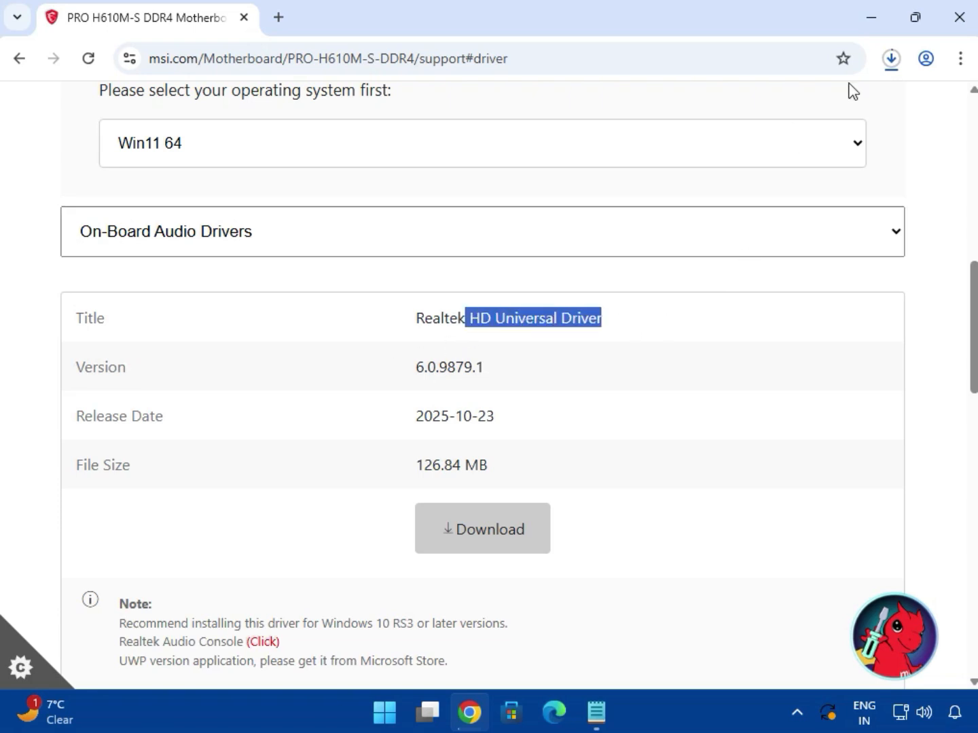
pyautogui.click(486, 547)
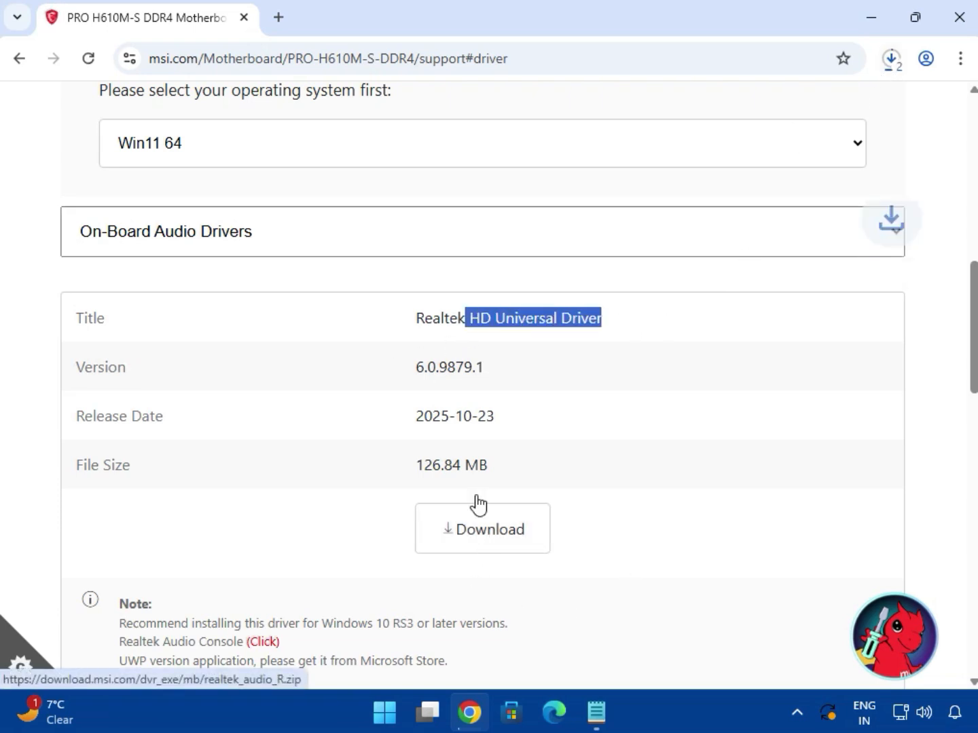
# Switch the driver category to LAN Drivers and download the Realtek PCI-E Ethernet Drivers.
pyautogui.click(209, 239)
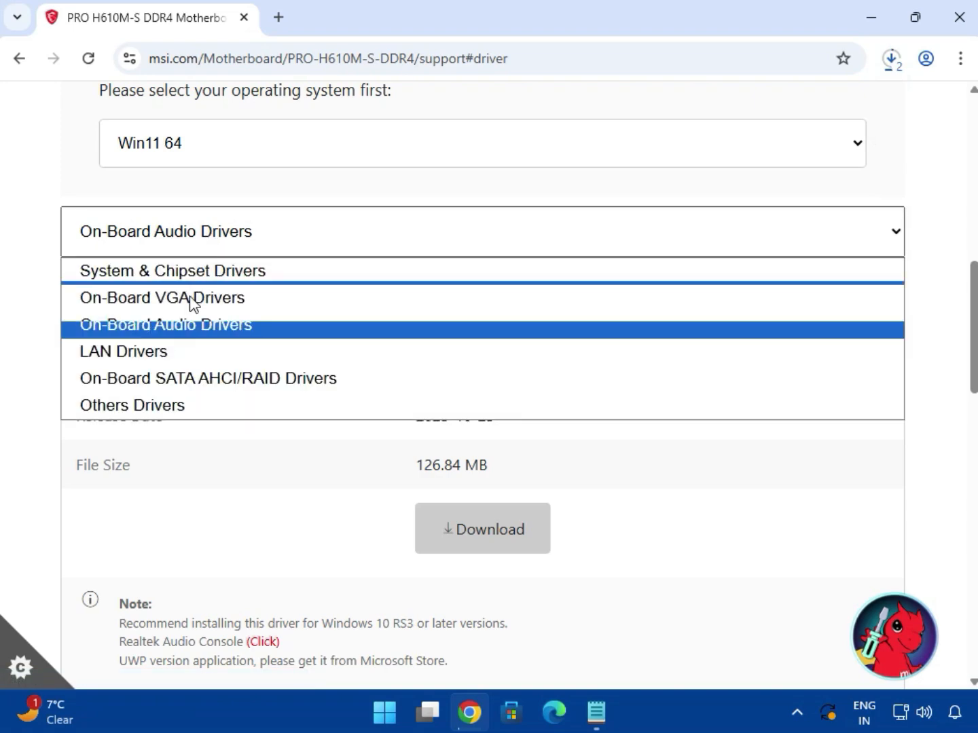
pyautogui.click(174, 352)
pyautogui.moveTo(469, 319); pyautogui.dragTo(624, 325)
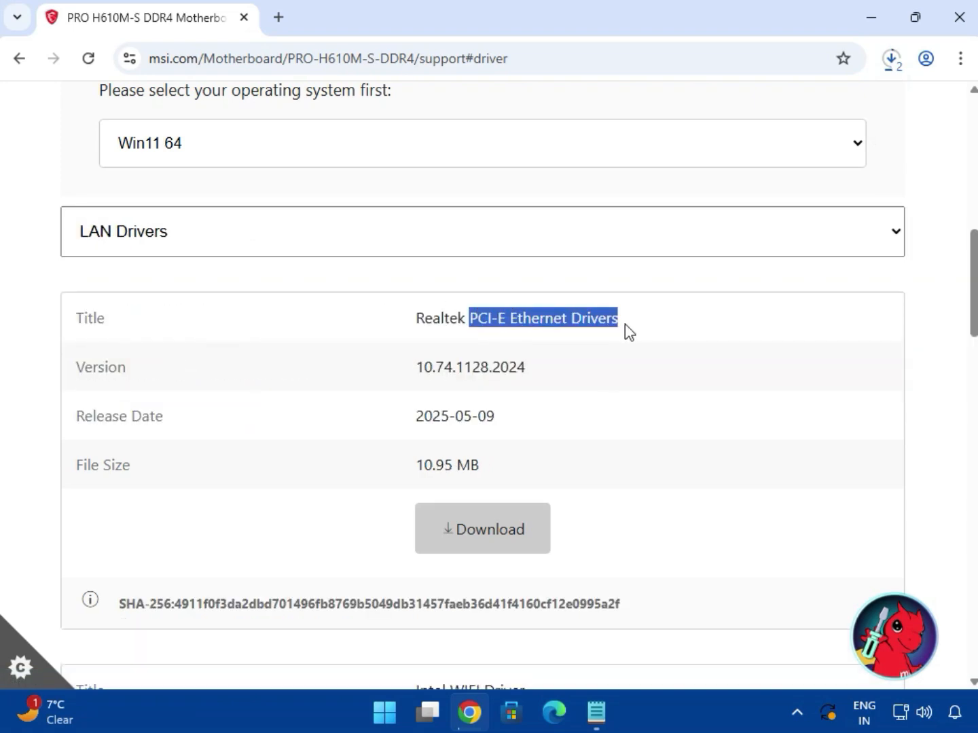
pyautogui.click(486, 550)
# Download the Intel WIFI Driver listed among the LAN drivers.
pyautogui.scroll(-5, 489, 543)
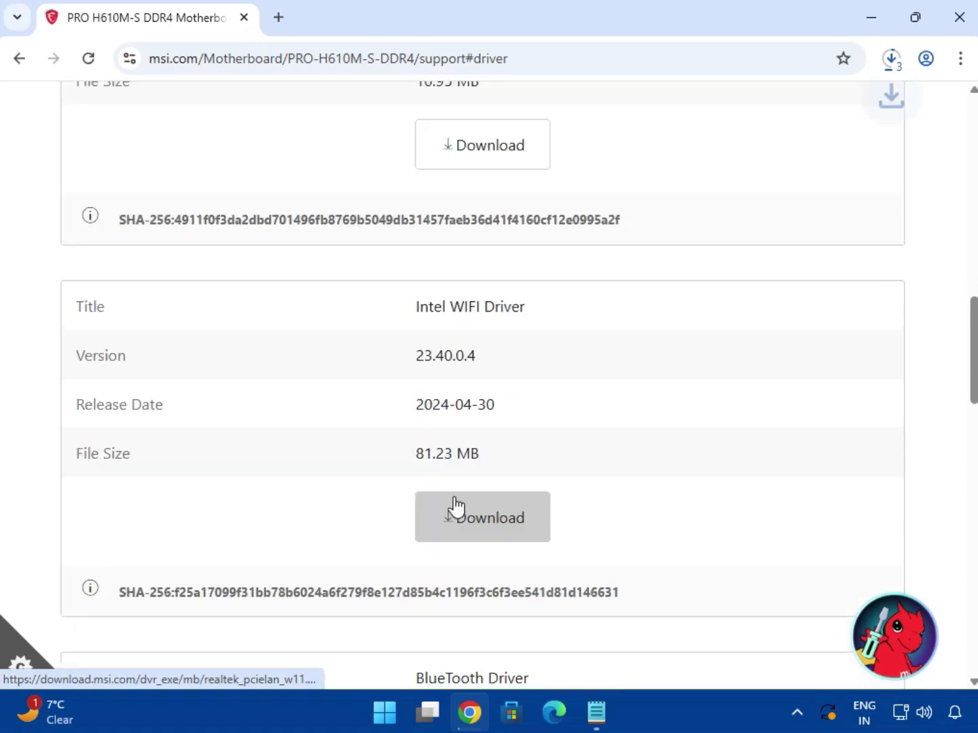
pyautogui.moveTo(435, 307); pyautogui.dragTo(565, 314)
pyautogui.click(469, 528)
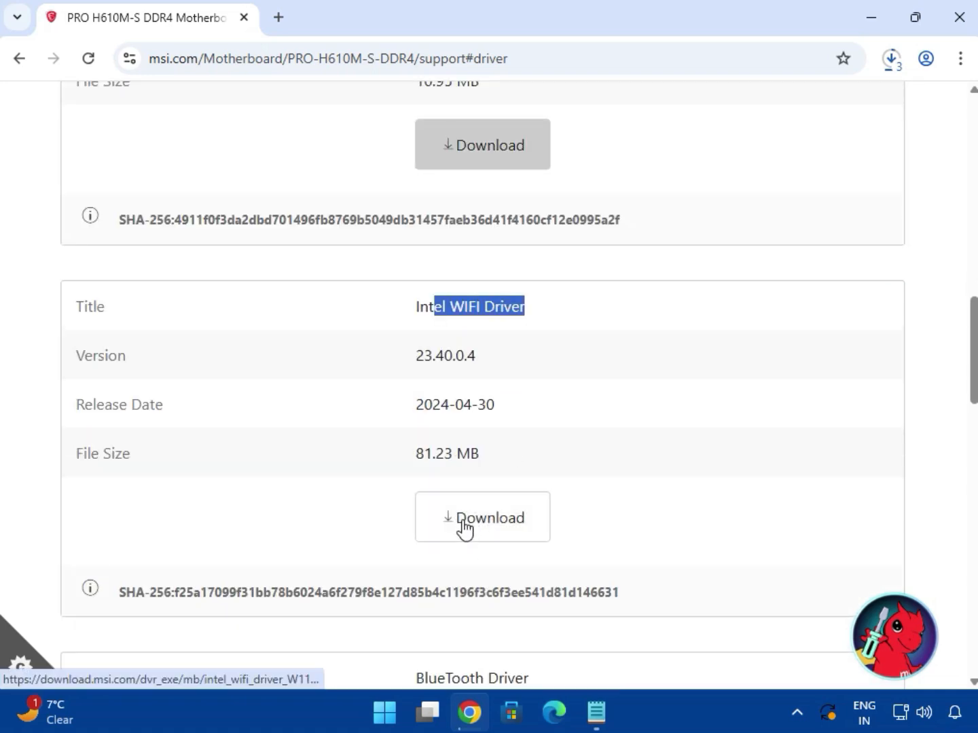
# Download the BlueTooth Driver listed among the LAN drivers.
pyautogui.scroll(-3, 448, 523)
pyautogui.doubleClick(417, 486)
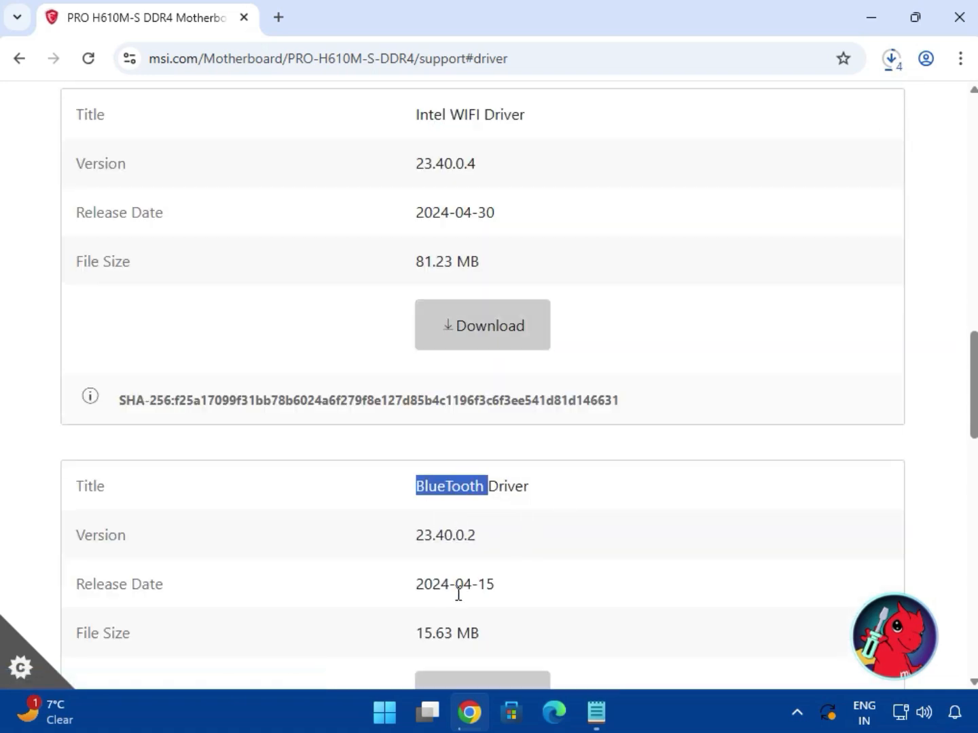
pyautogui.scroll(-3, 454, 590)
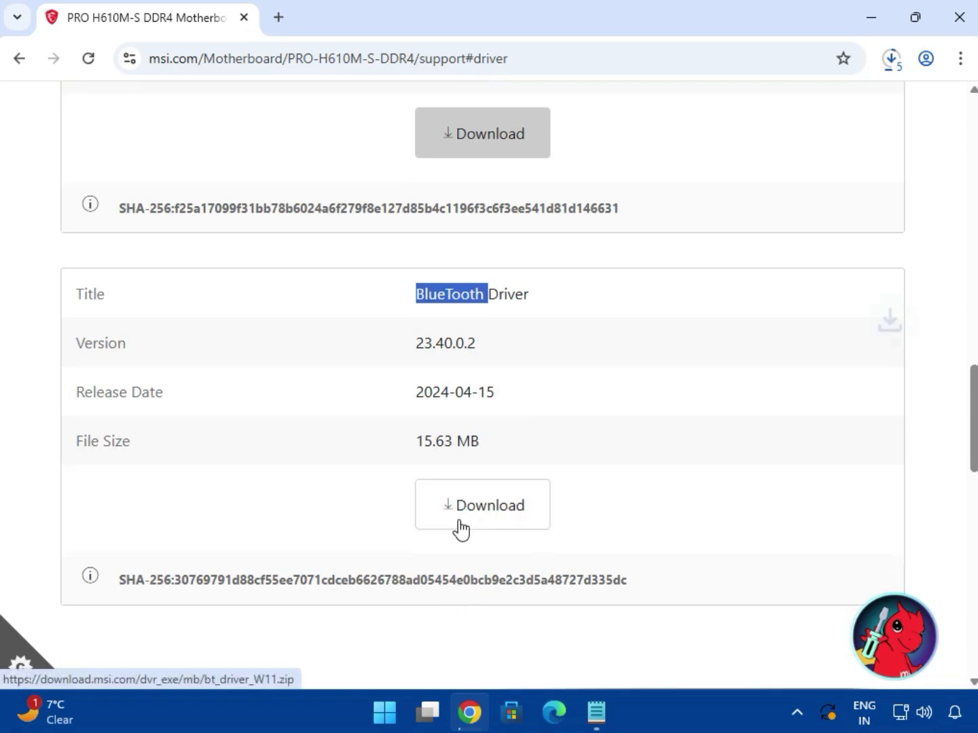
# Open the full download history and show the downloaded bt_drivers (3).zip in its folder.
pyautogui.scroll(13, 459, 528)
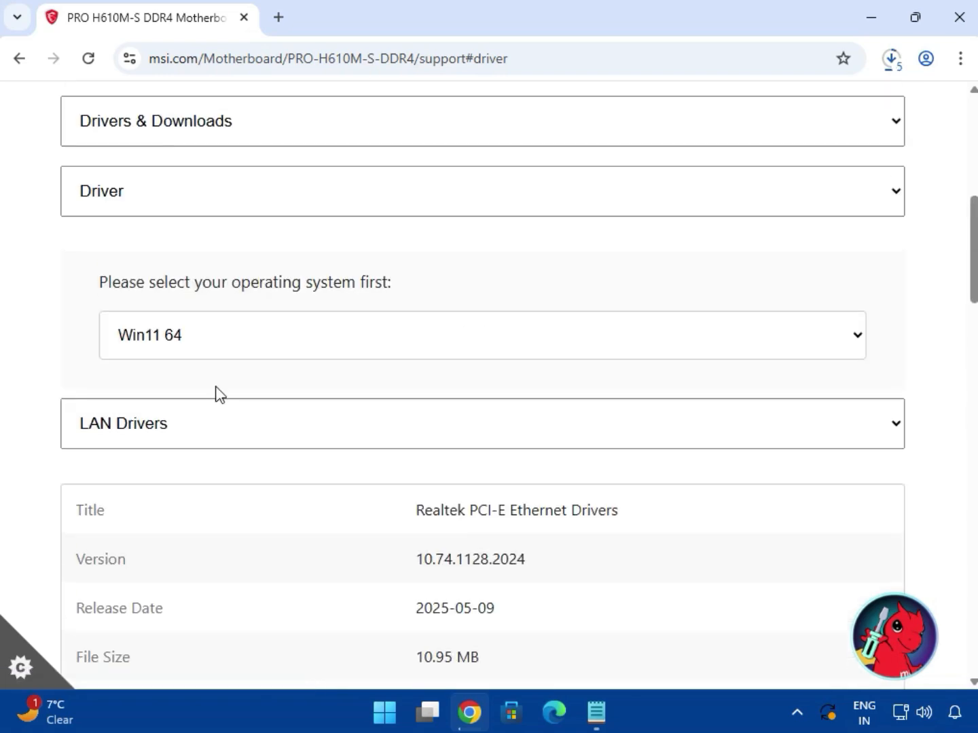
pyautogui.click(213, 419)
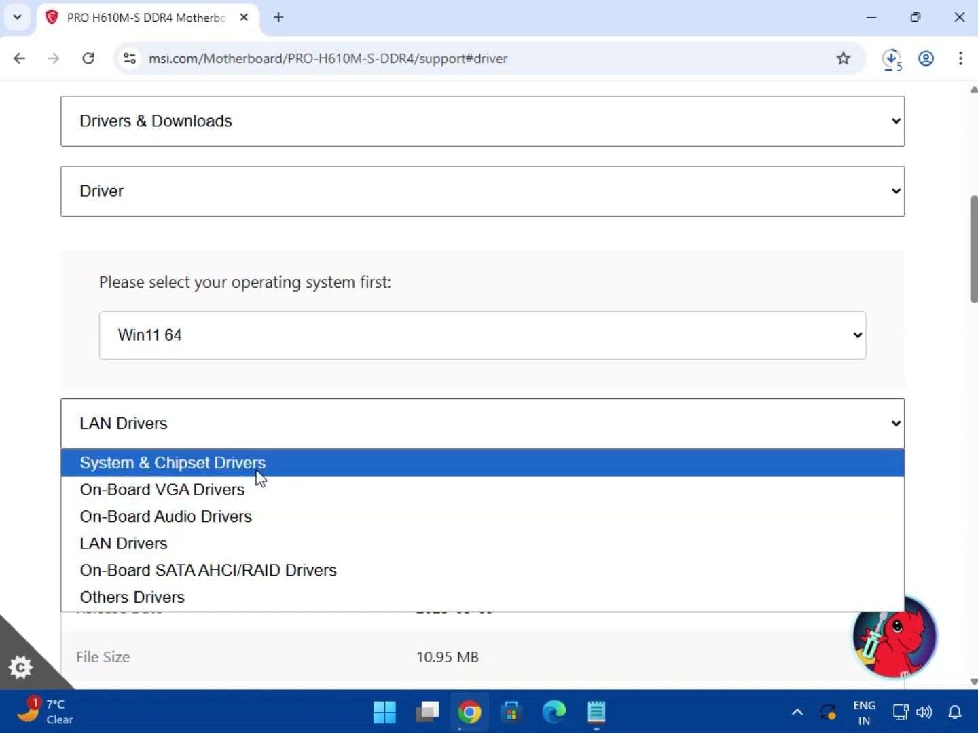
pyautogui.click(896, 70)
pyautogui.click(895, 70)
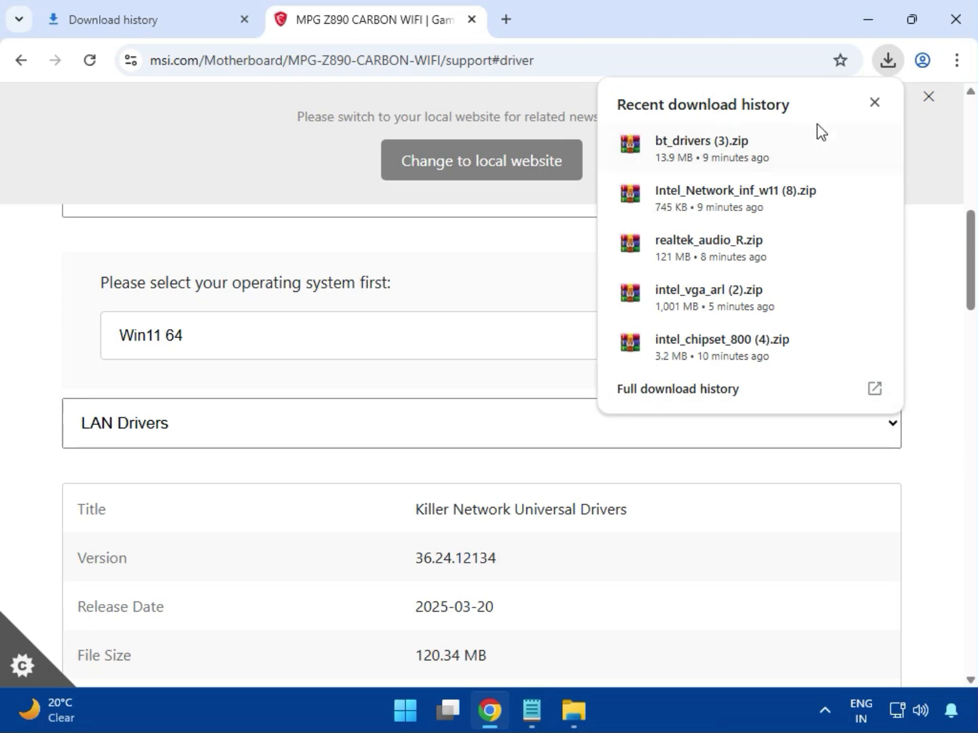
pyautogui.click(652, 398)
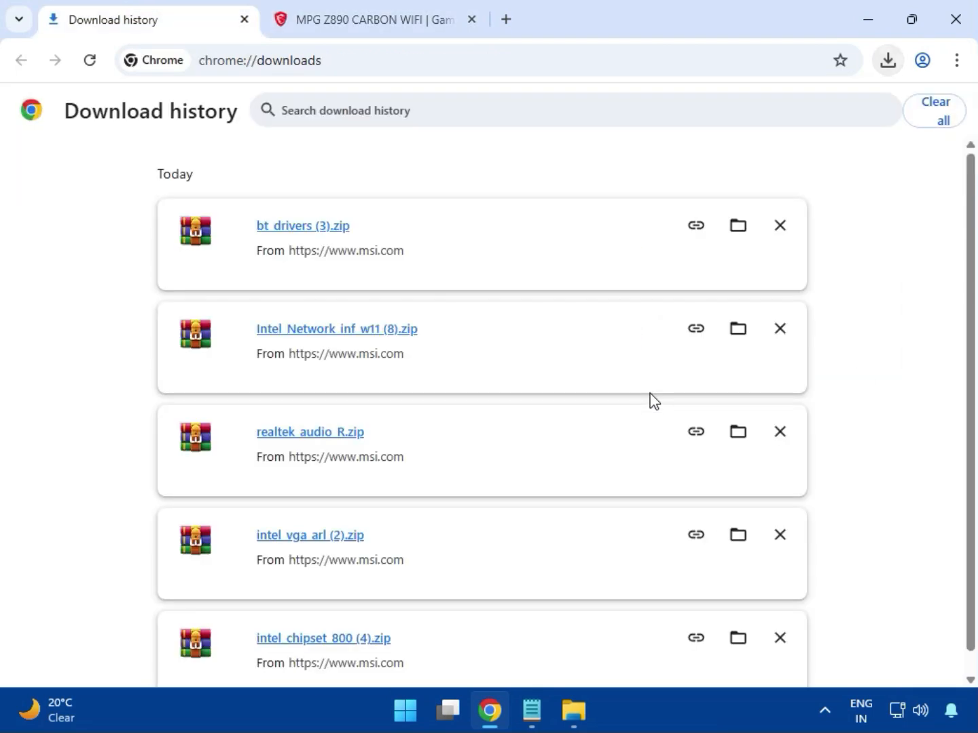
pyautogui.click(735, 229)
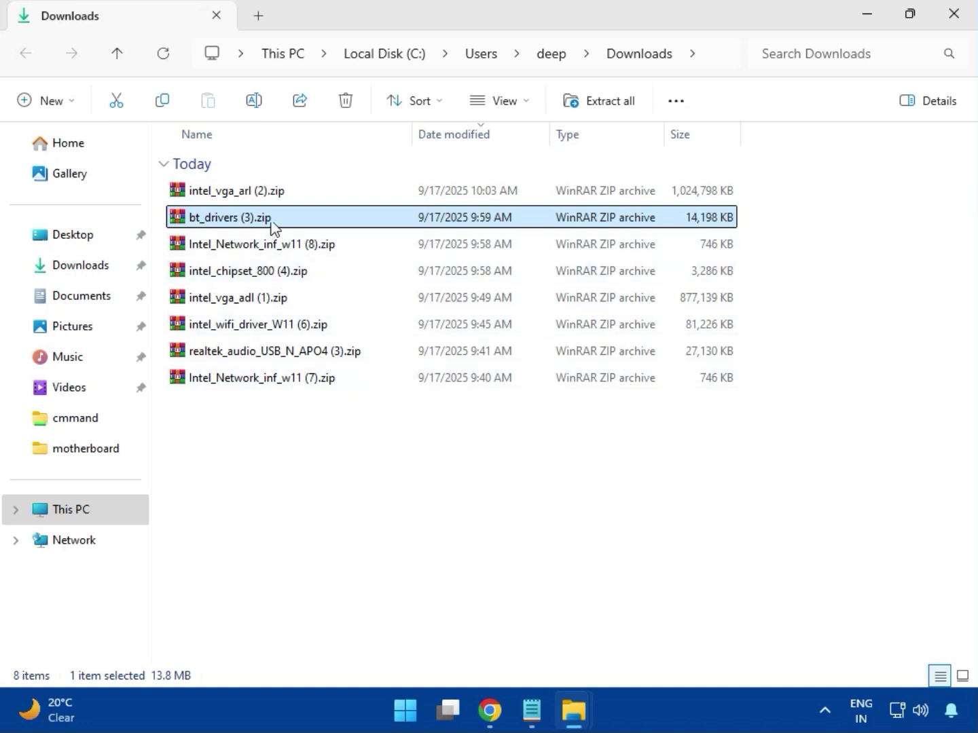
# Open intel_vga_arl (2).zip, dismiss the WinRAR license notice, and run Installer.exe from the Intel VGA Driver_32.0.101.6629 folder.
pyautogui.press('Up')
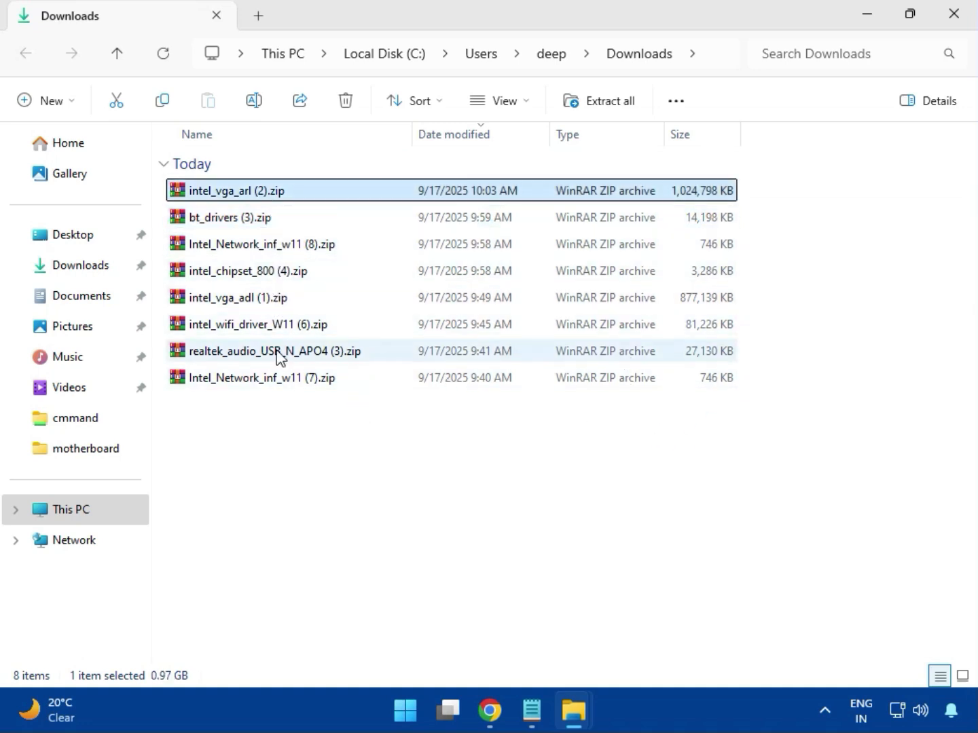
pyautogui.doubleClick(267, 193)
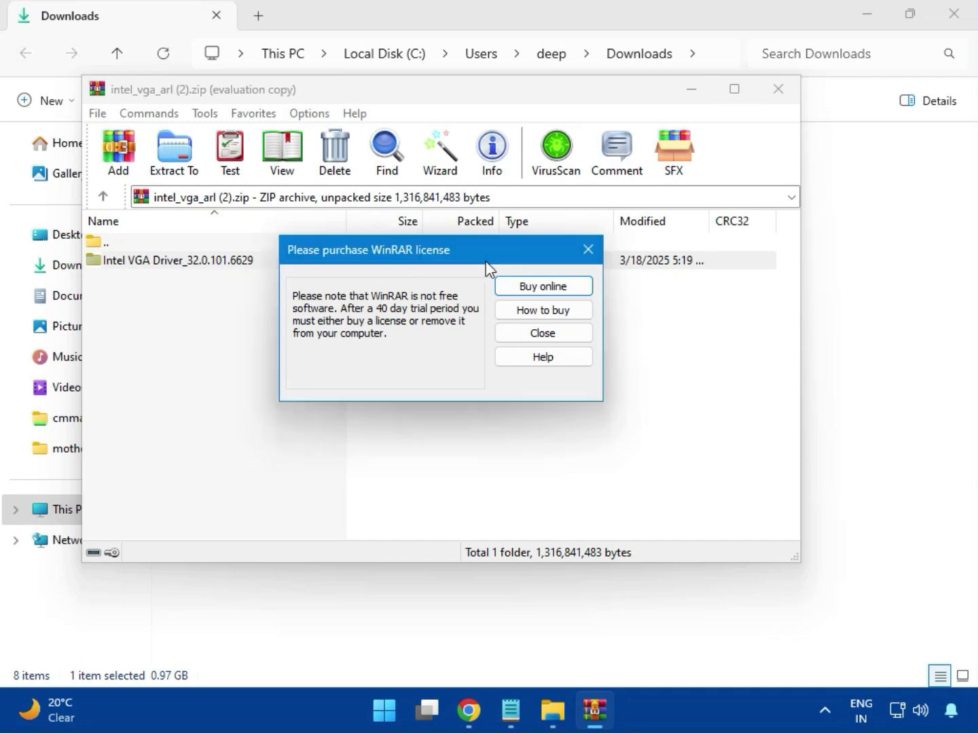
pyautogui.click(588, 252)
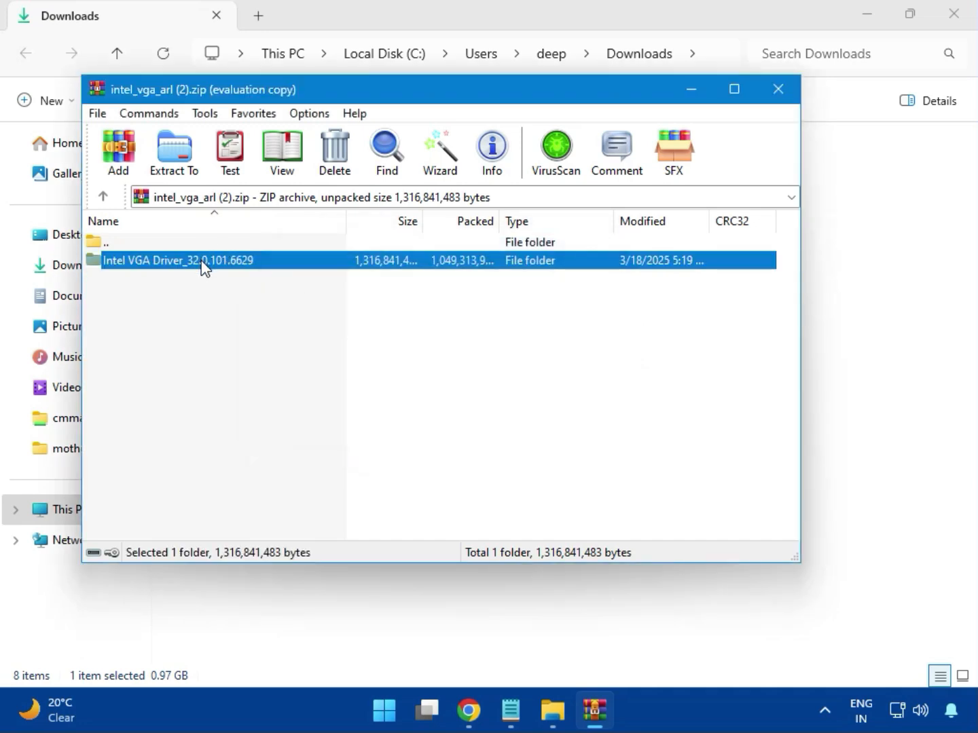
pyautogui.doubleClick(204, 261)
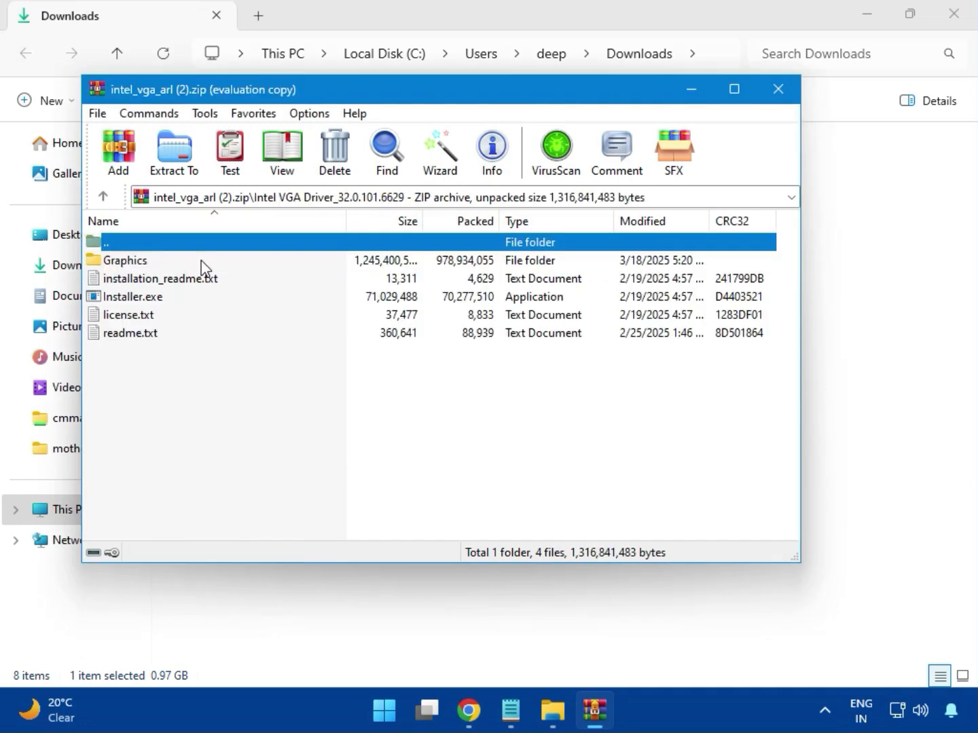
pyautogui.click(163, 300)
pyautogui.doubleClick(191, 297)
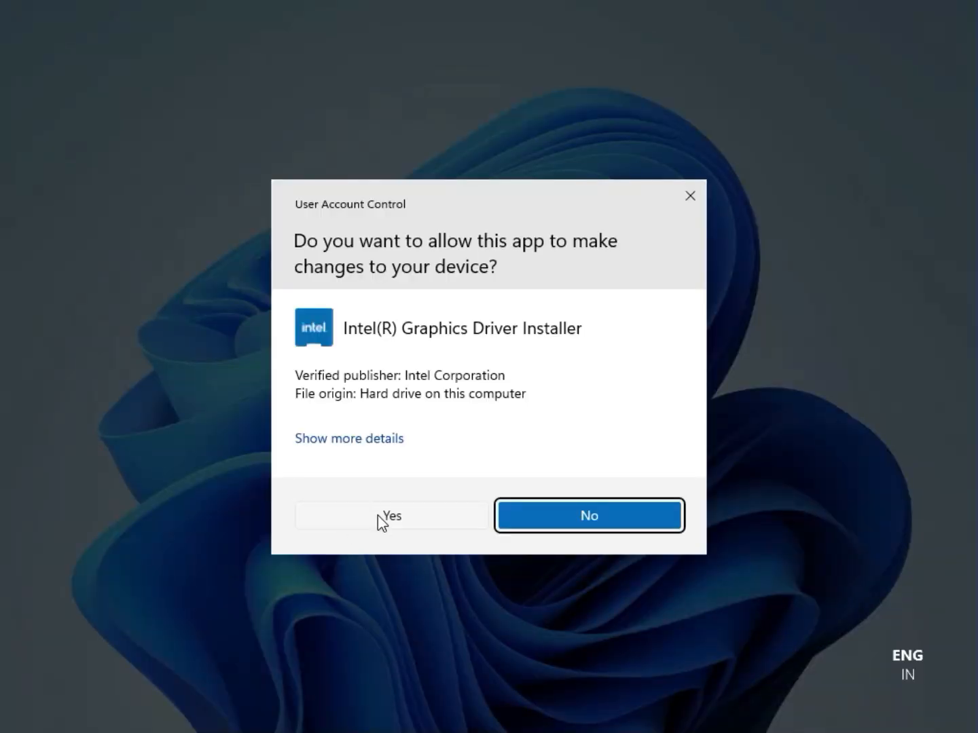
# Allow the Intel Graphics Driver Installer to run, try to install the driver, and close the installer and its archive.
pyautogui.click(379, 517)
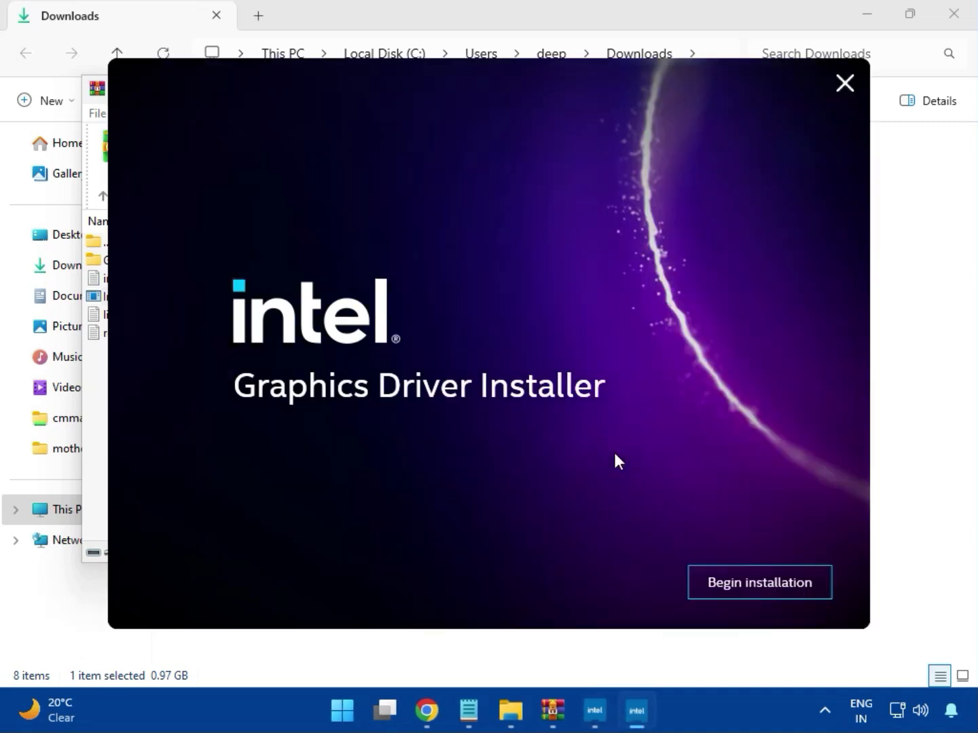
pyautogui.click(745, 578)
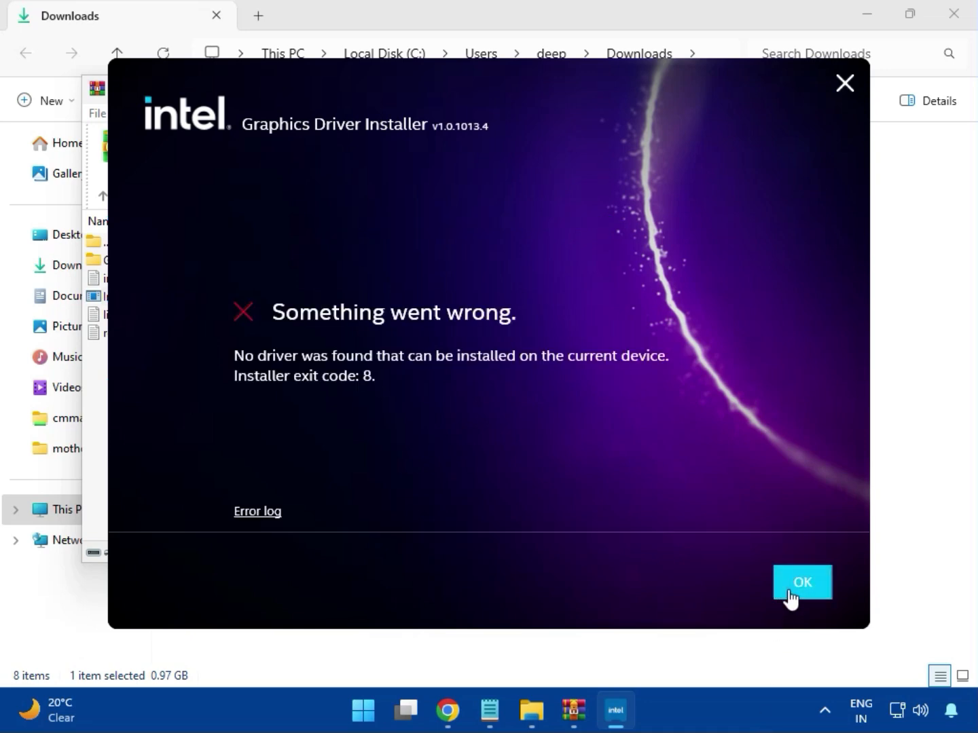
pyautogui.click(791, 598)
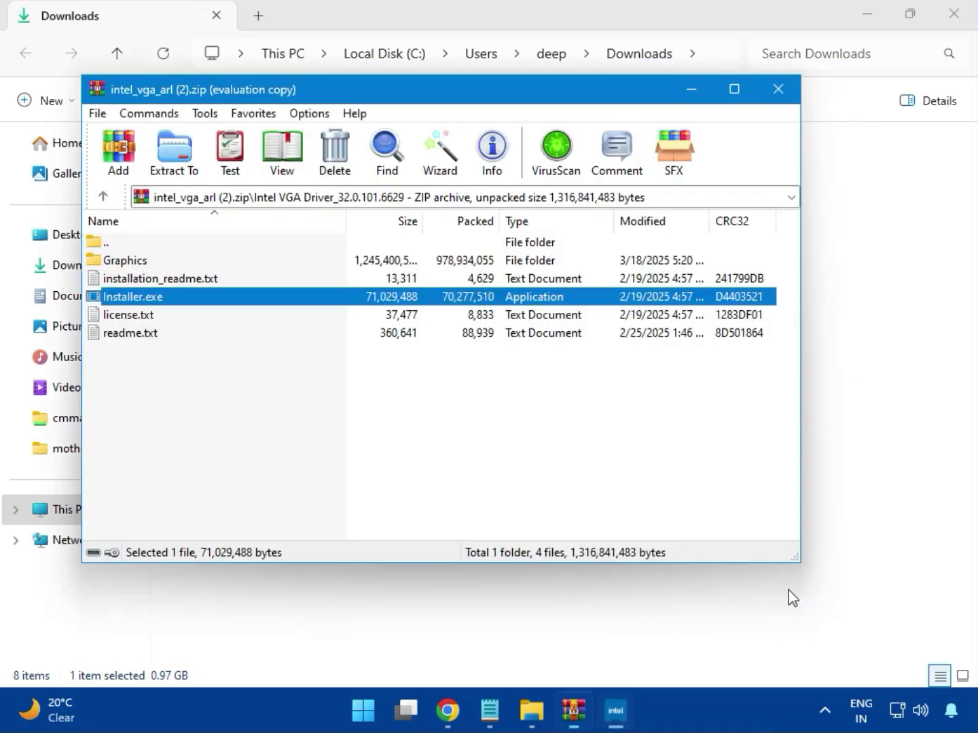
pyautogui.click(776, 89)
# Open bt_drivers (3).zip and run Intel Bluetooth.msi from the Intel BlueTooth Driver_23.70.0.2 folder.
pyautogui.click(190, 224)
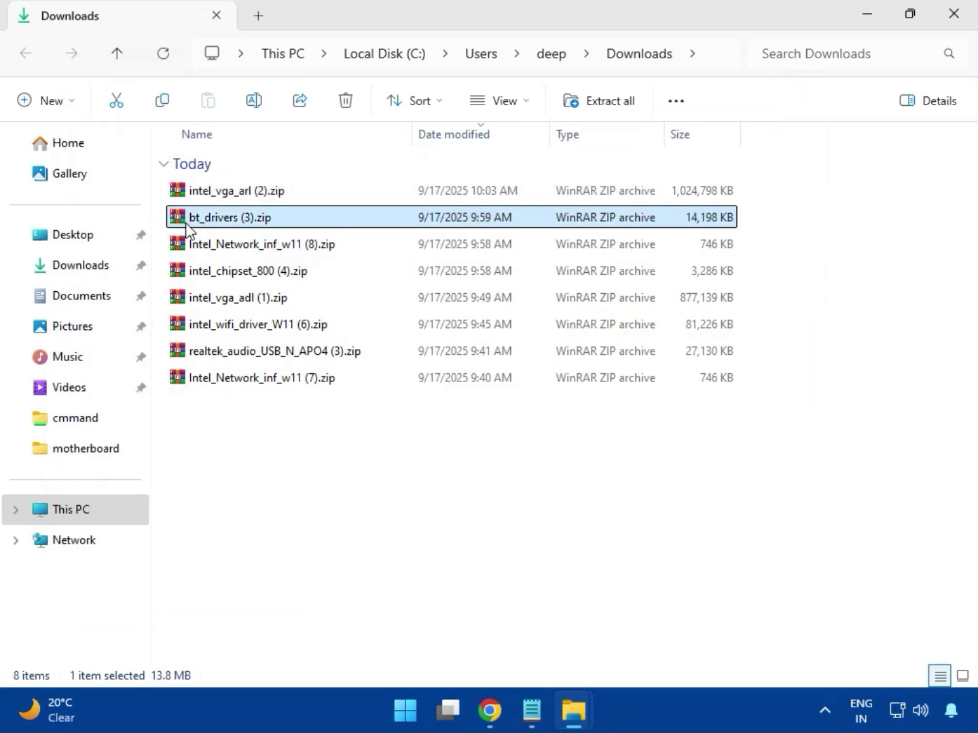
pyautogui.doubleClick(236, 217)
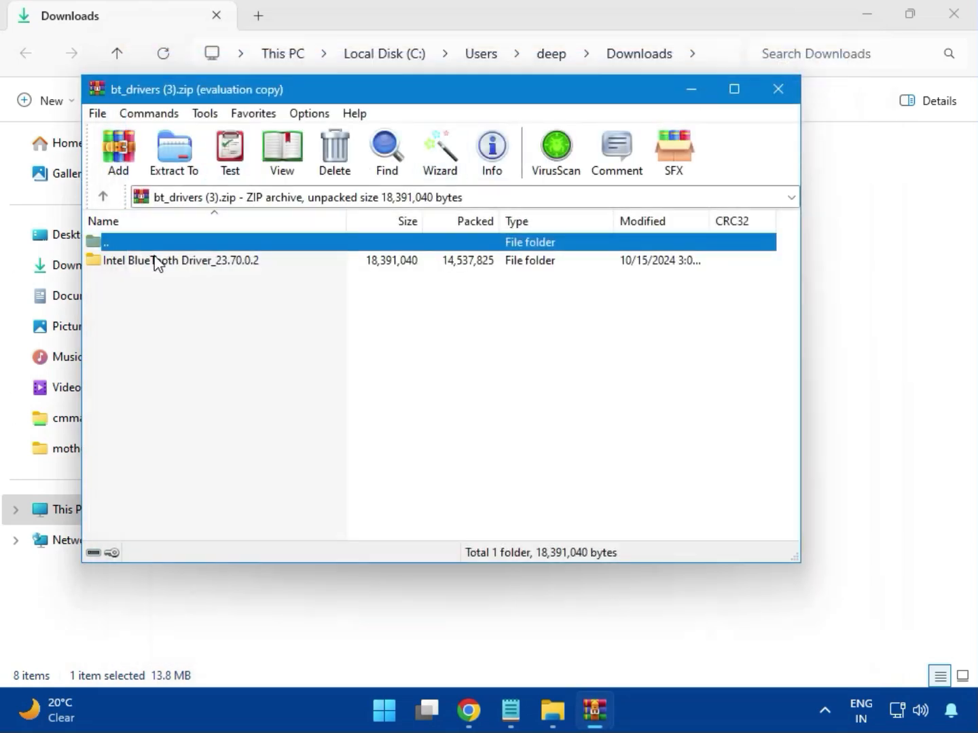
pyautogui.click(139, 261)
pyautogui.doubleClick(183, 265)
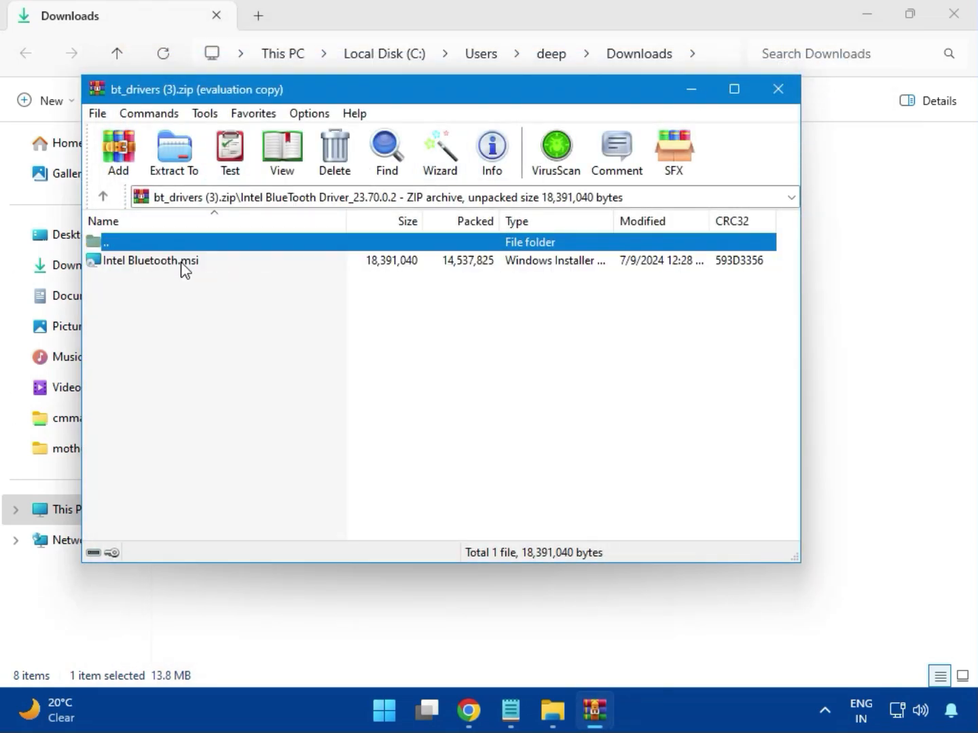
pyautogui.doubleClick(164, 262)
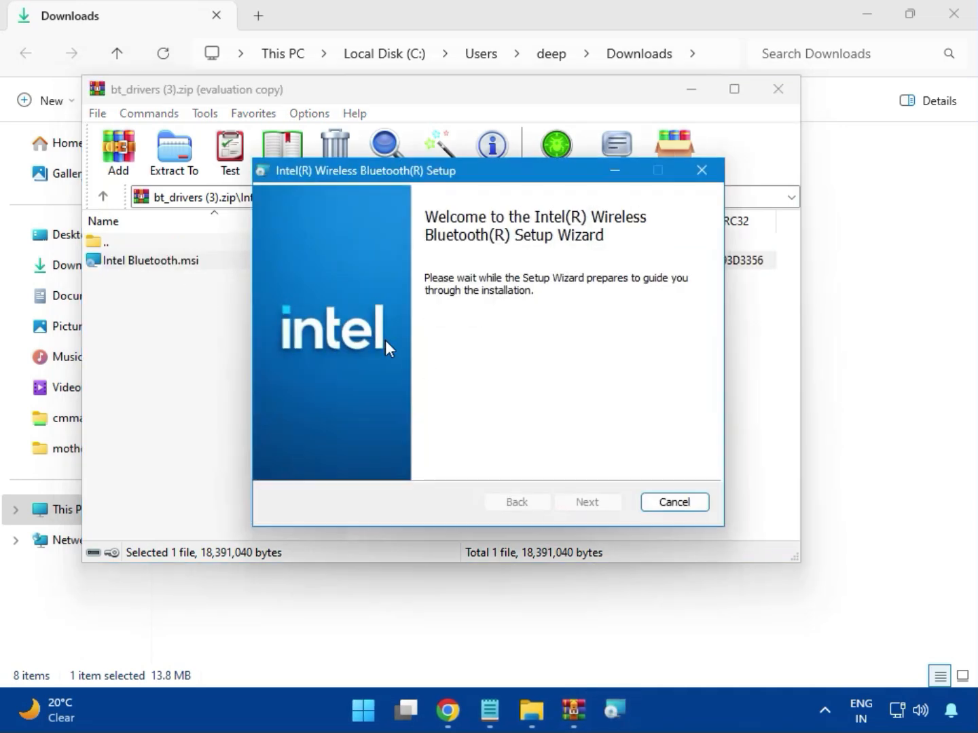
# Install Intel Wireless Bluetooth with the license accepted and the Typical setup type, finish the wizard, and close the archive.
pyautogui.click(588, 502)
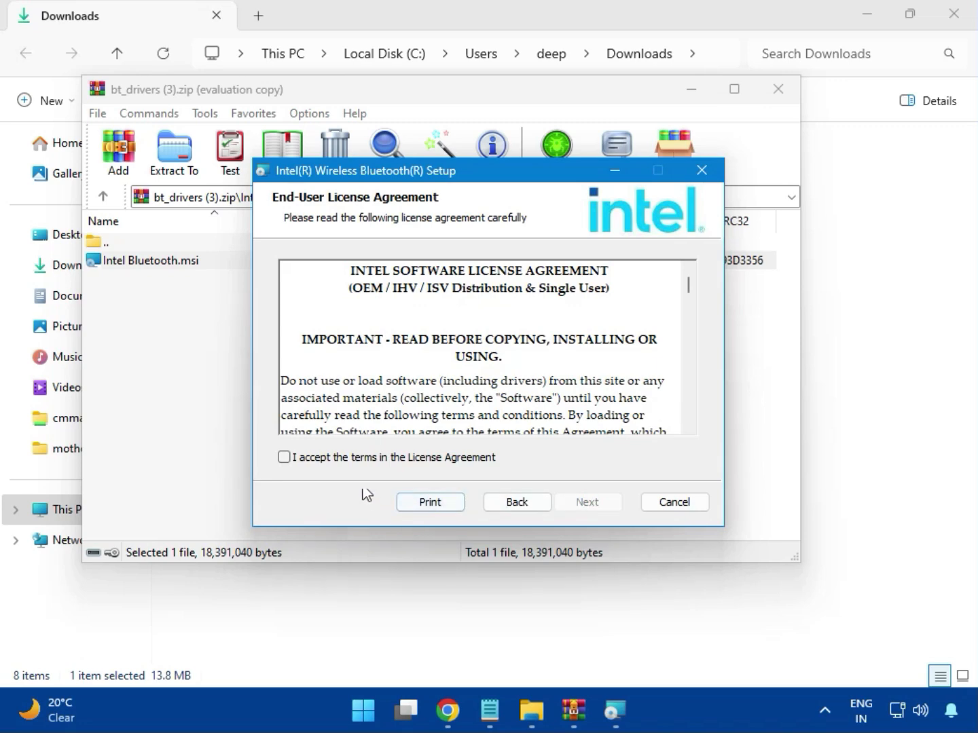
pyautogui.click(318, 461)
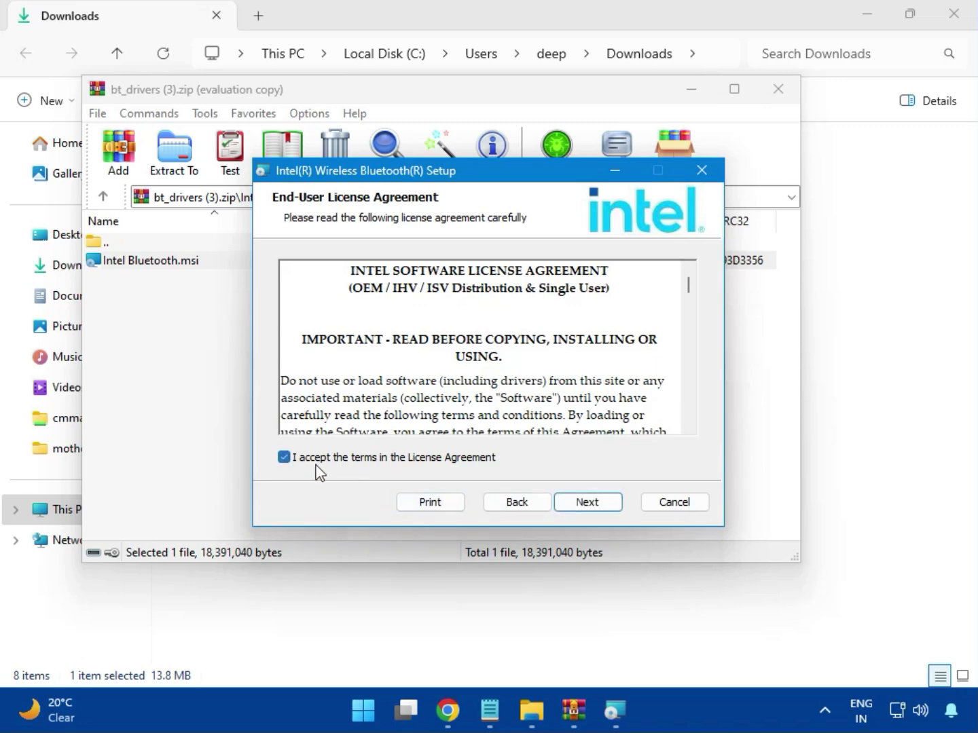
pyautogui.click(580, 500)
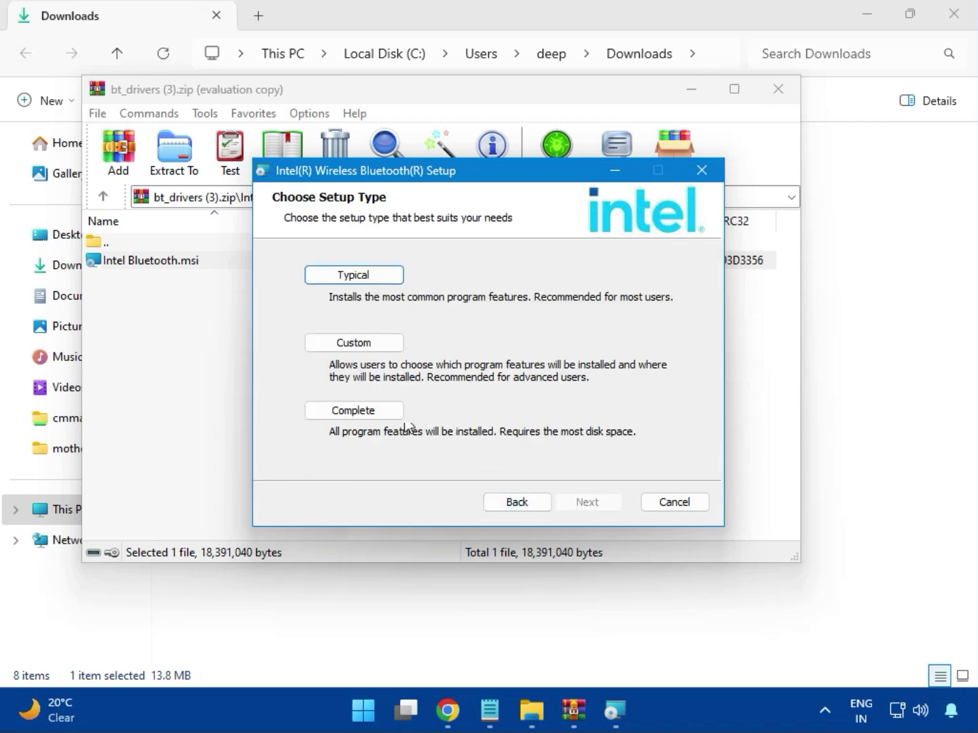
pyautogui.click(338, 278)
pyautogui.click(561, 501)
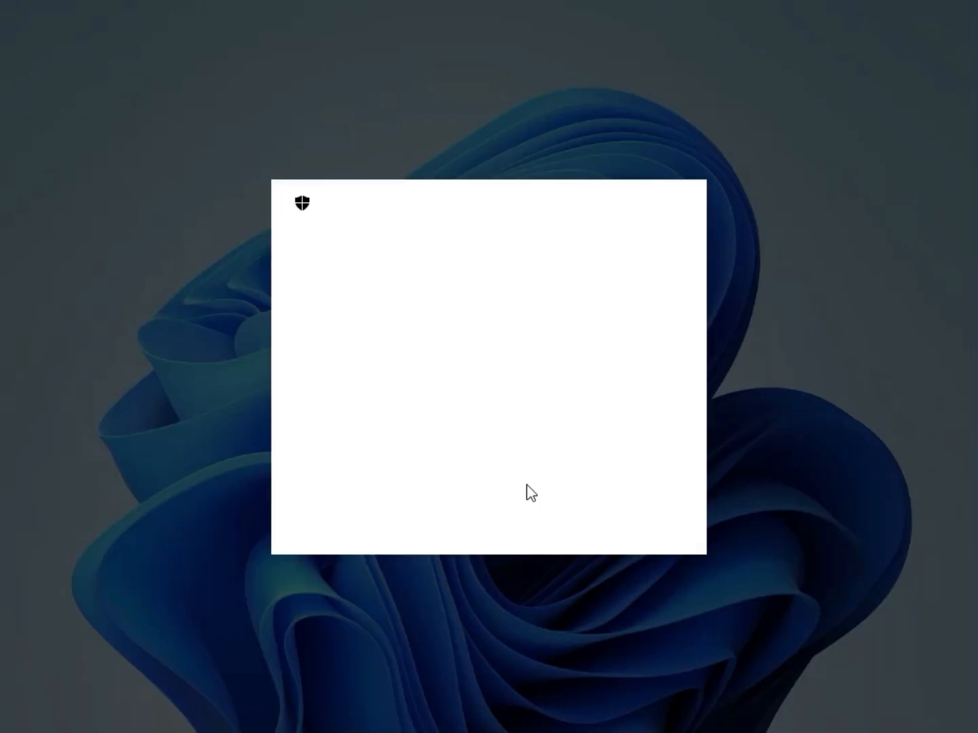
pyautogui.click(376, 505)
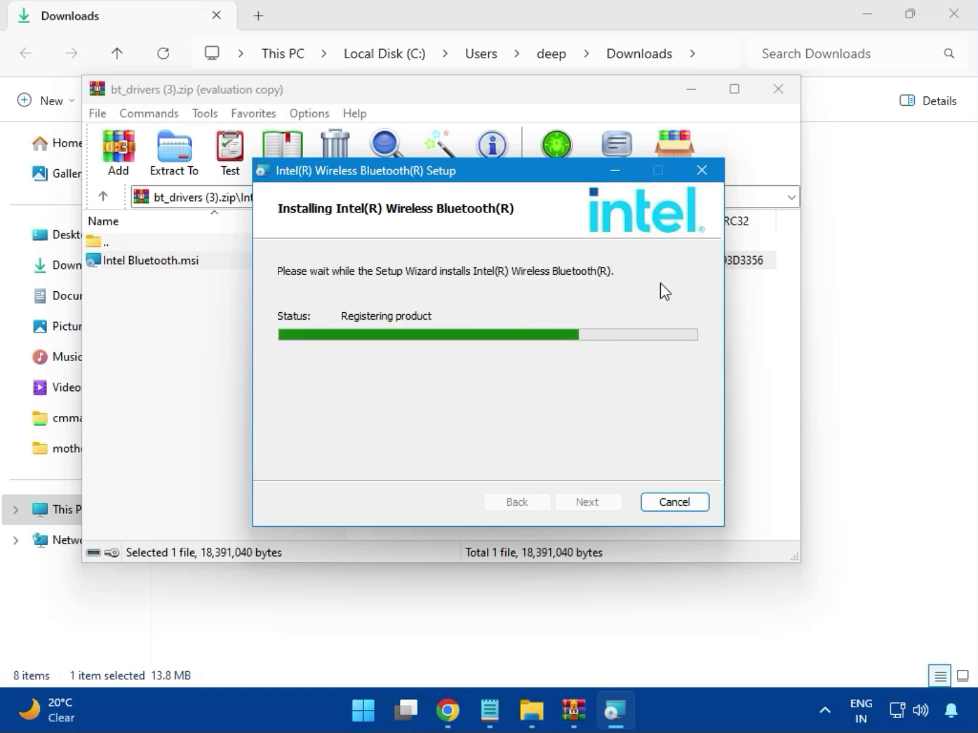
pyautogui.click(593, 503)
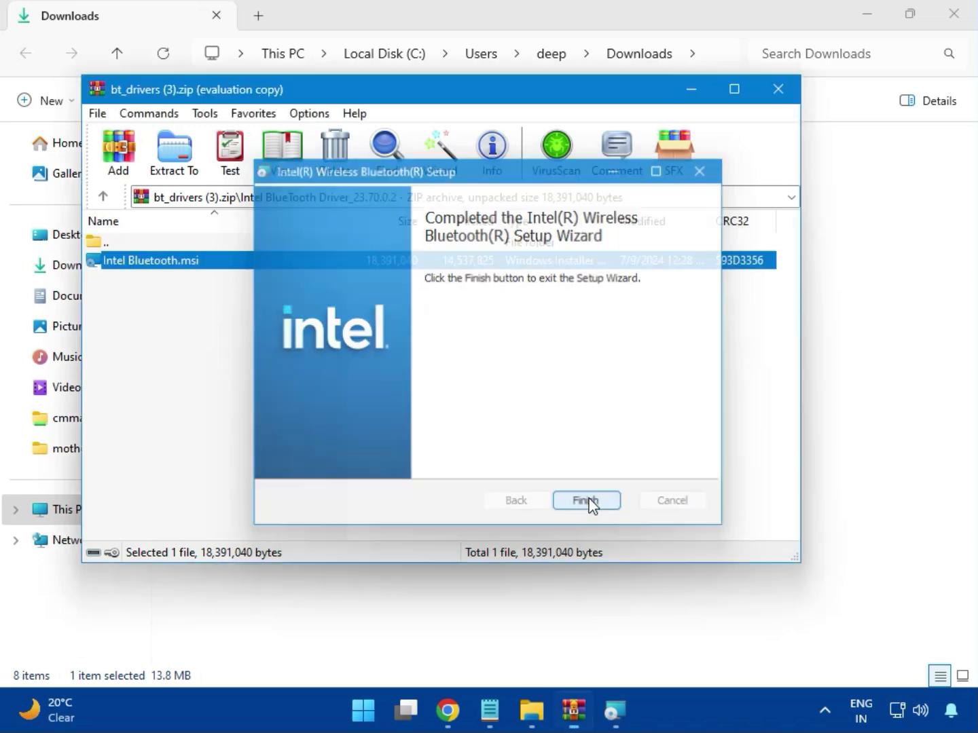
pyautogui.click(786, 99)
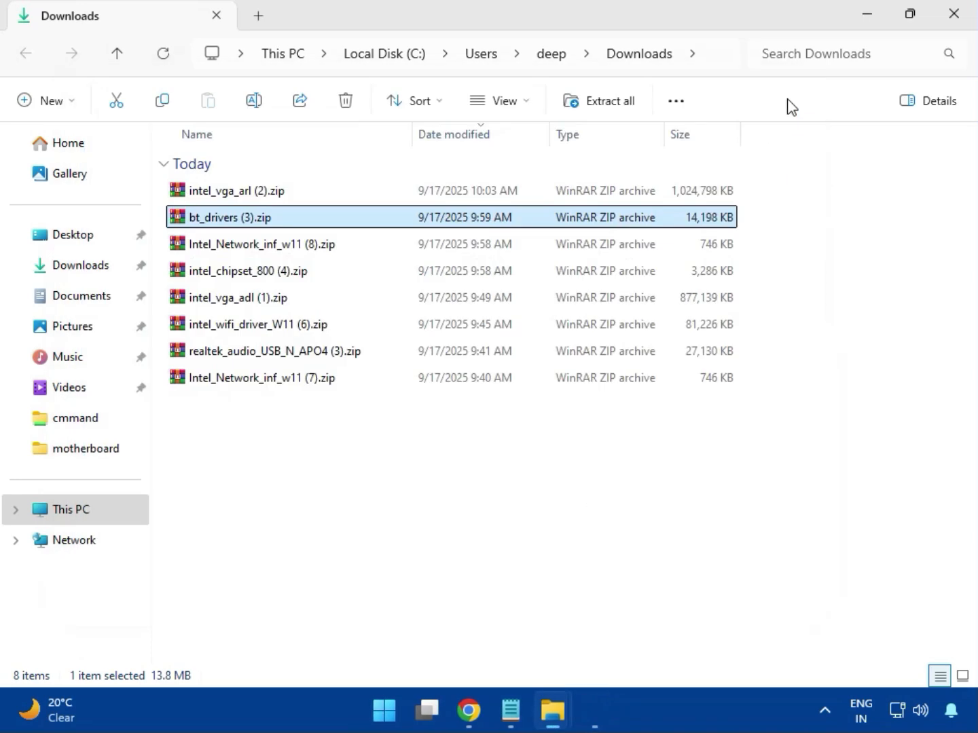
# Open Intel_Network_inf_w11 (8).zip, dismiss the WinRAR pop-up window, and run MSI SetupDrv64.exe from the W11 folder.
pyautogui.click(257, 251)
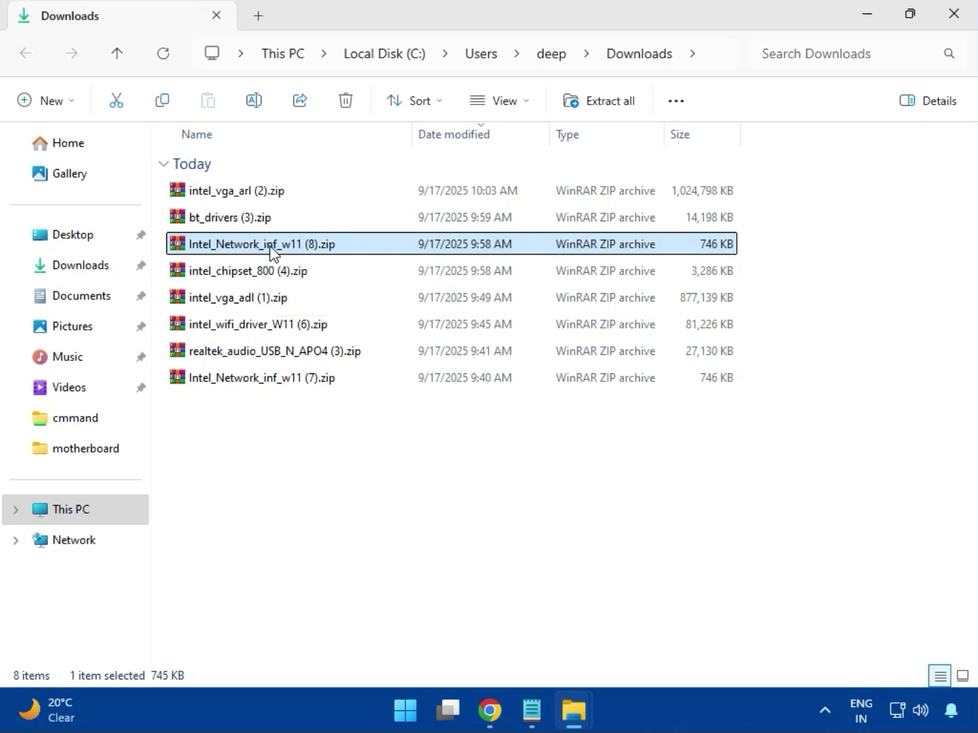
pyautogui.doubleClick(271, 251)
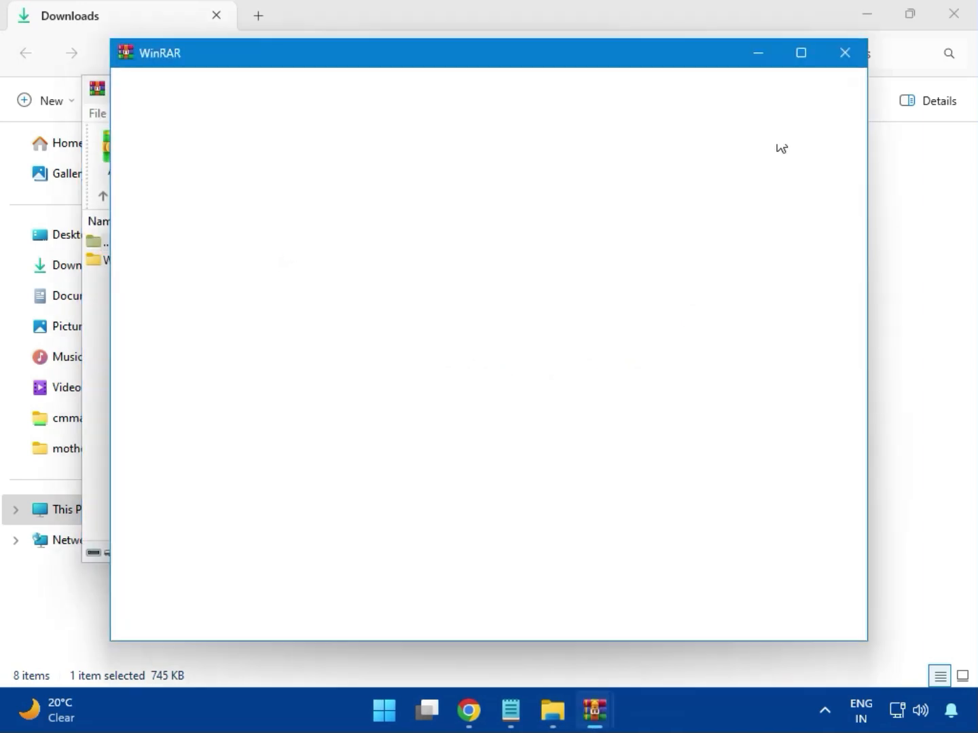
pyautogui.click(844, 55)
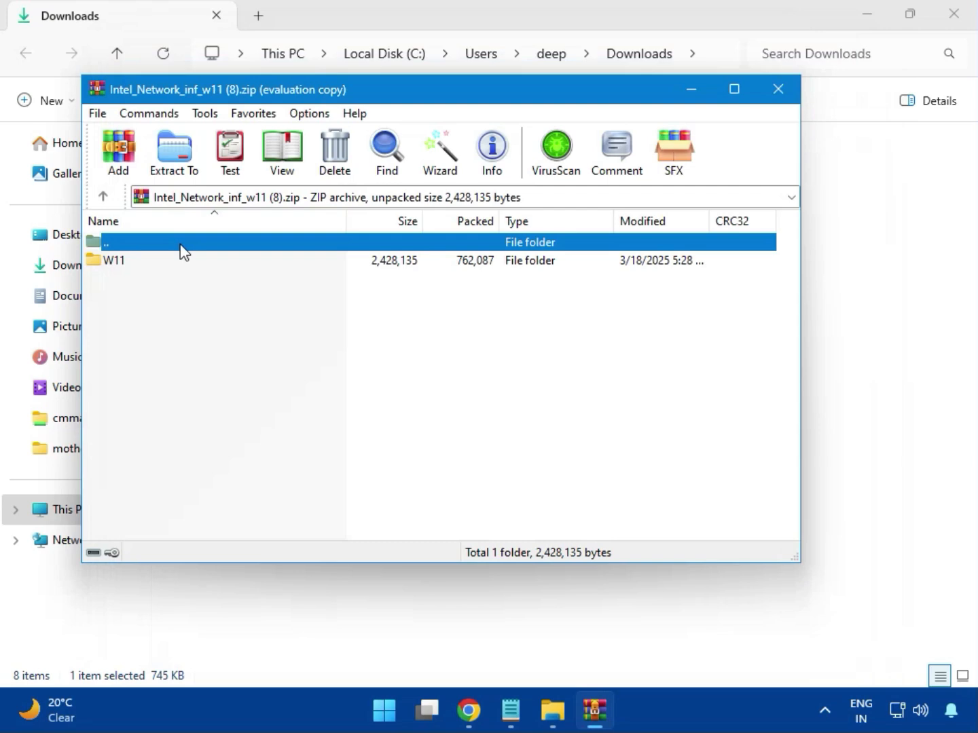
pyautogui.click(125, 262)
pyautogui.doubleClick(124, 266)
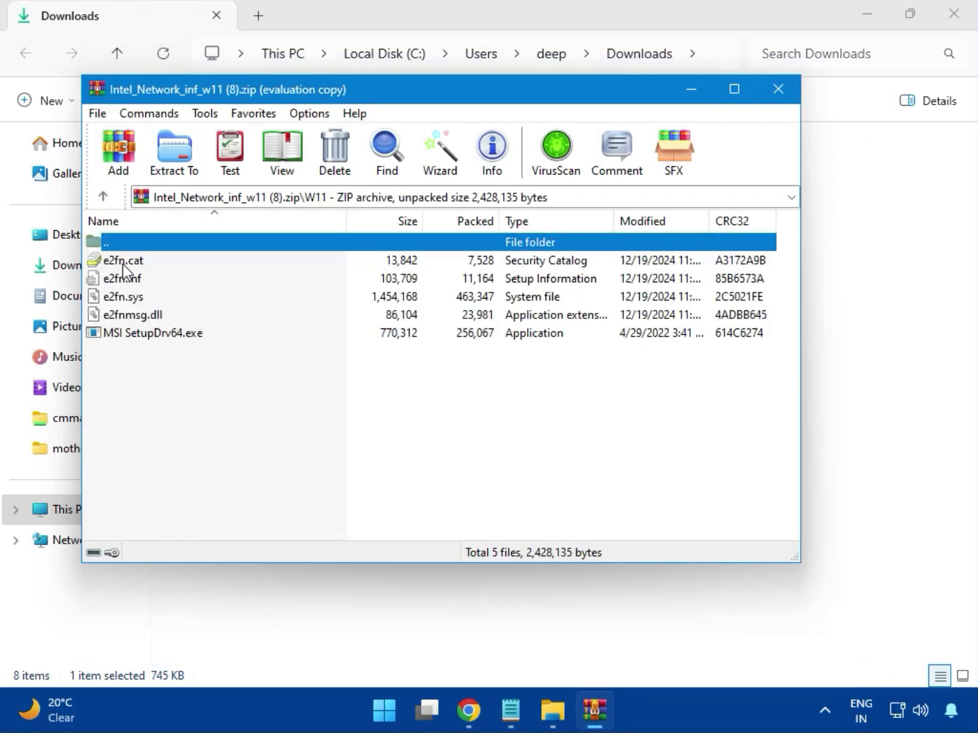
pyautogui.doubleClick(183, 334)
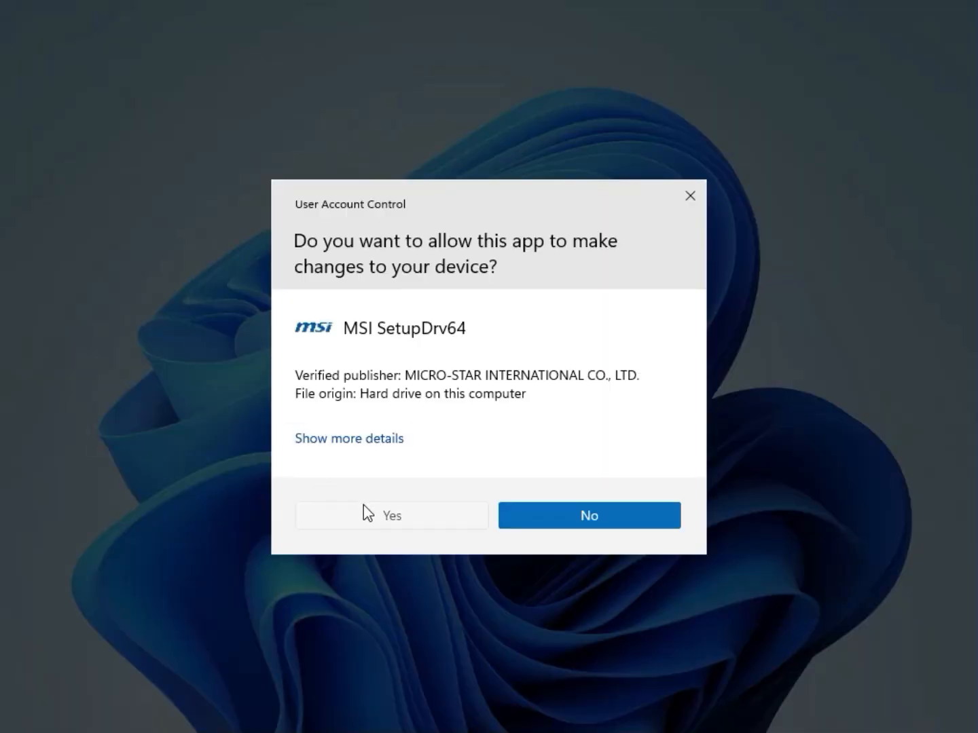
# Allow MSI SetupDrv64 to make changes, try to install the network driver, and close the installer and its archive.
pyautogui.click(363, 510)
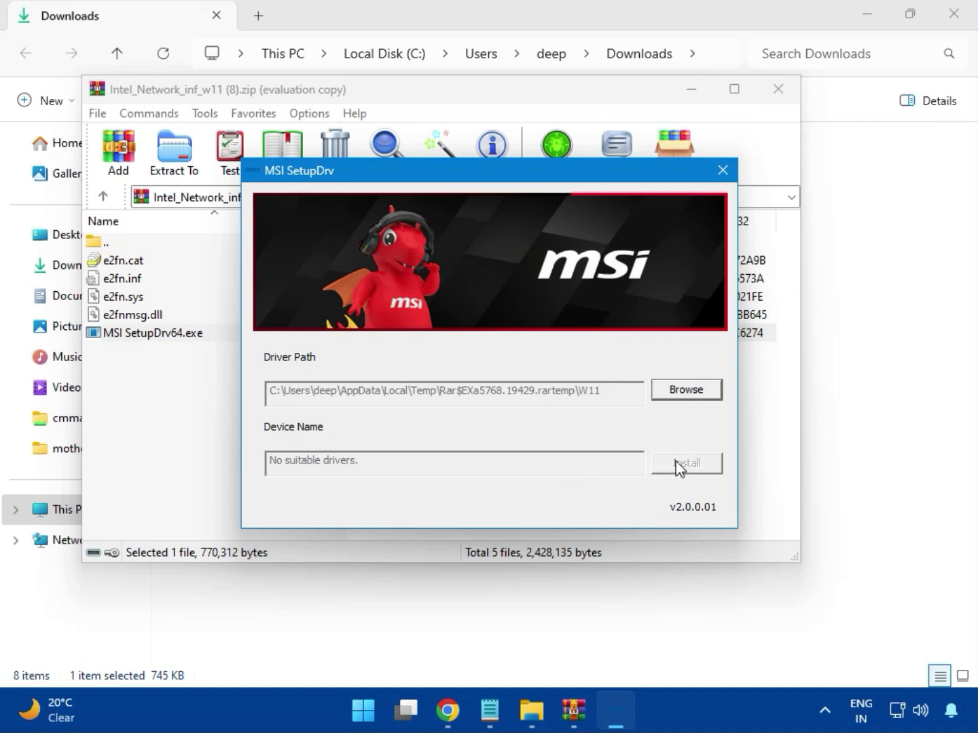
pyautogui.click(723, 173)
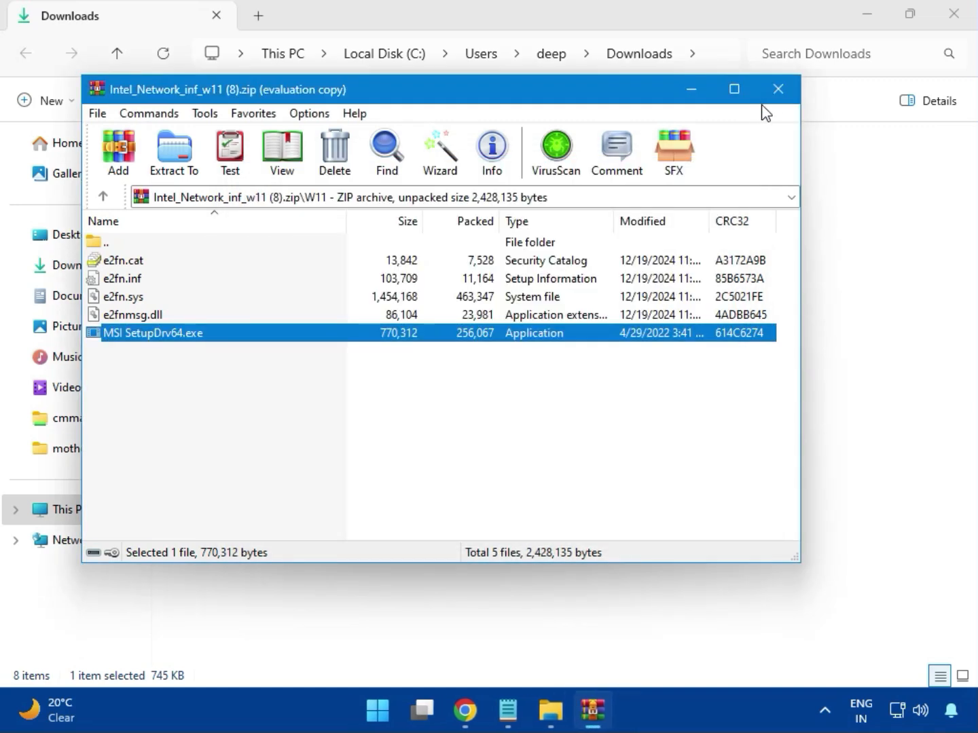
pyautogui.click(777, 90)
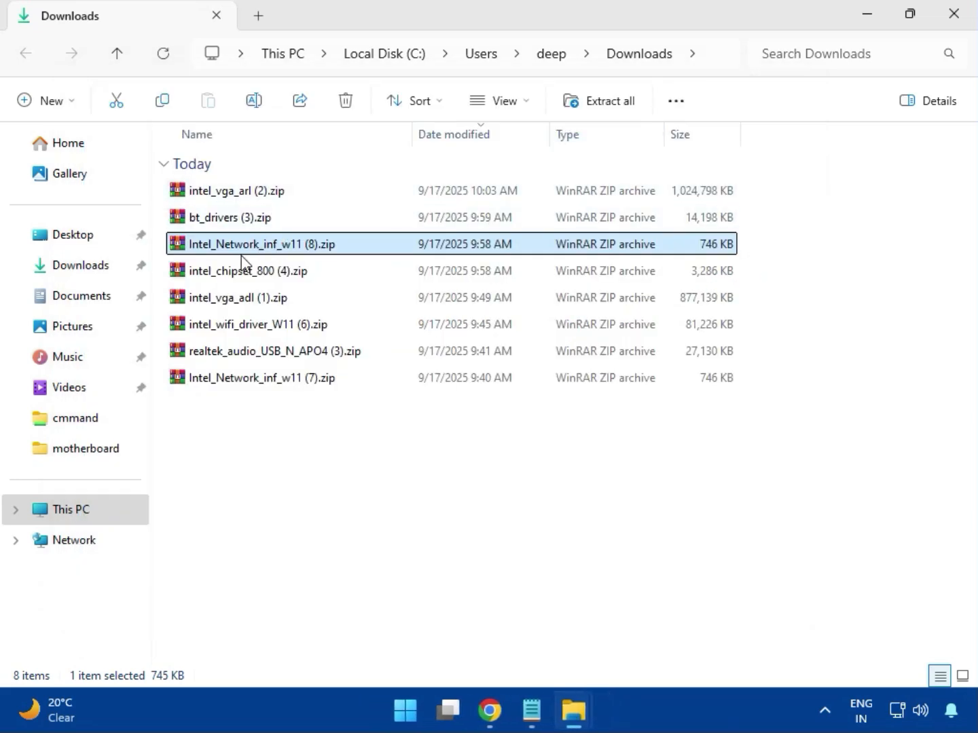
# Open intel_chipset_800 (4).zip, dismiss the WinRAR license notice, and run SetupChipset.exe from the Intel Chipset Driver_10.1.20062.8627 folder.
pyautogui.click(227, 278)
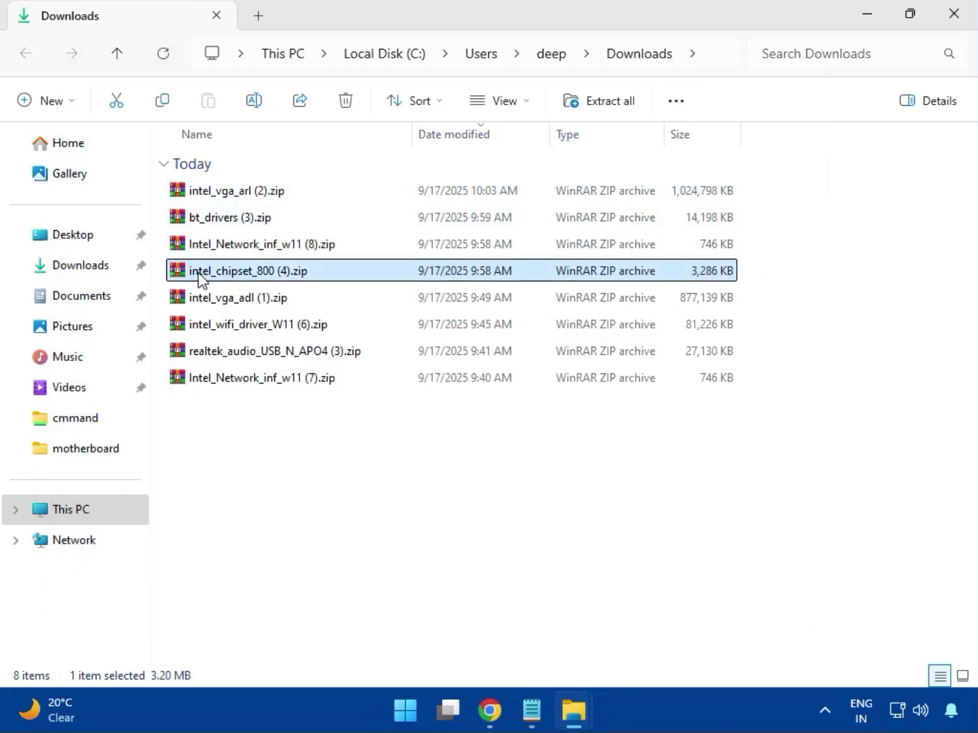
pyautogui.doubleClick(278, 280)
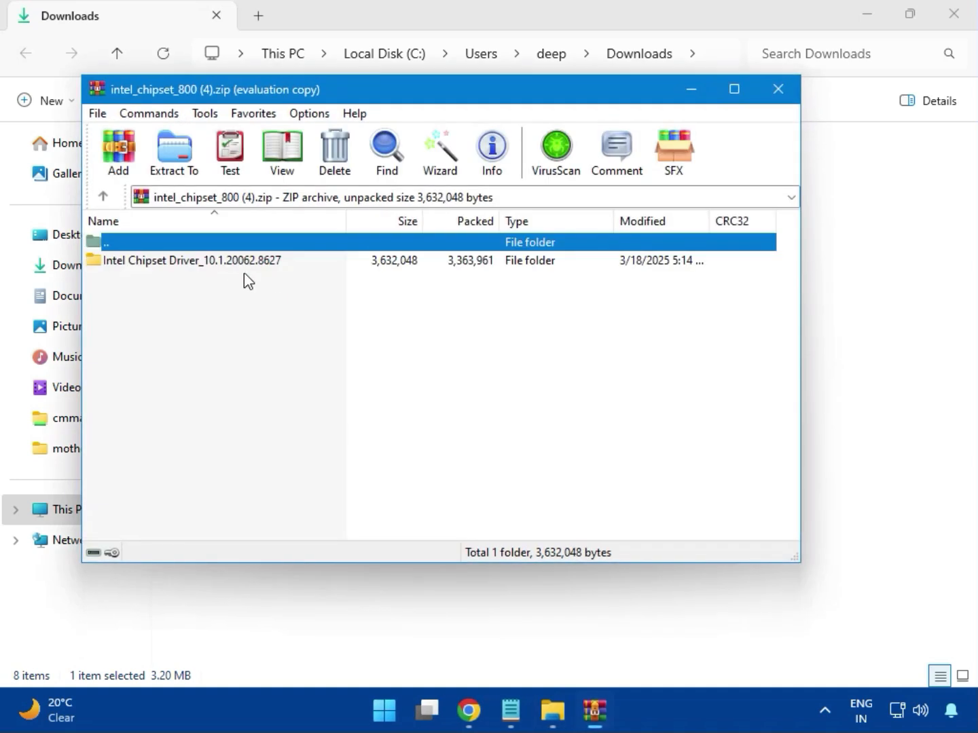
pyautogui.click(96, 262)
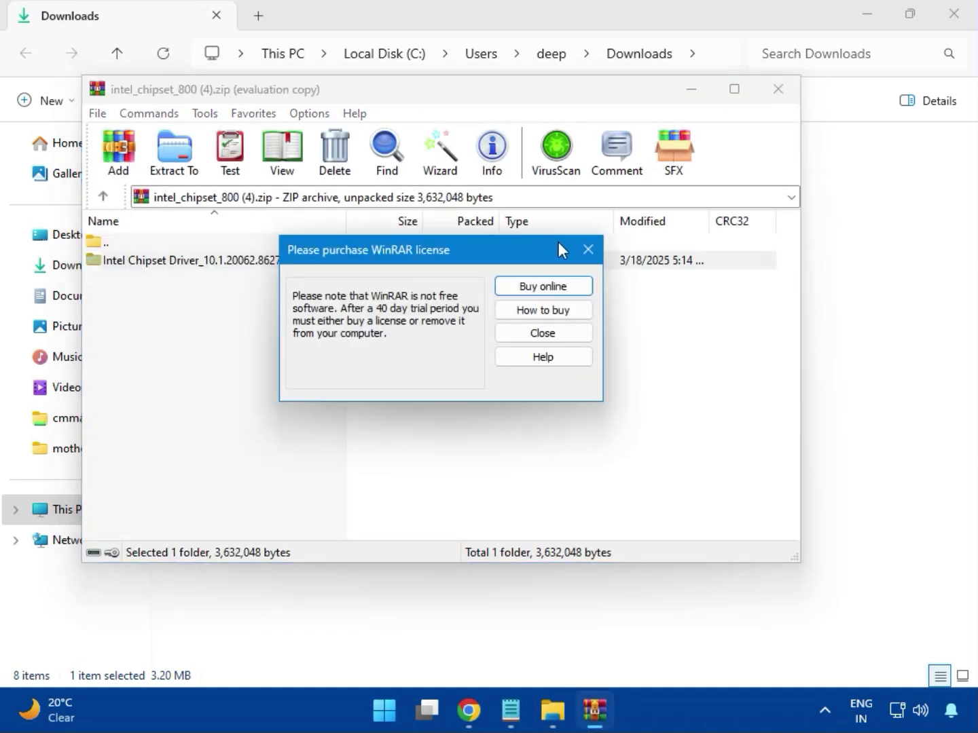
pyautogui.click(584, 248)
pyautogui.doubleClick(239, 263)
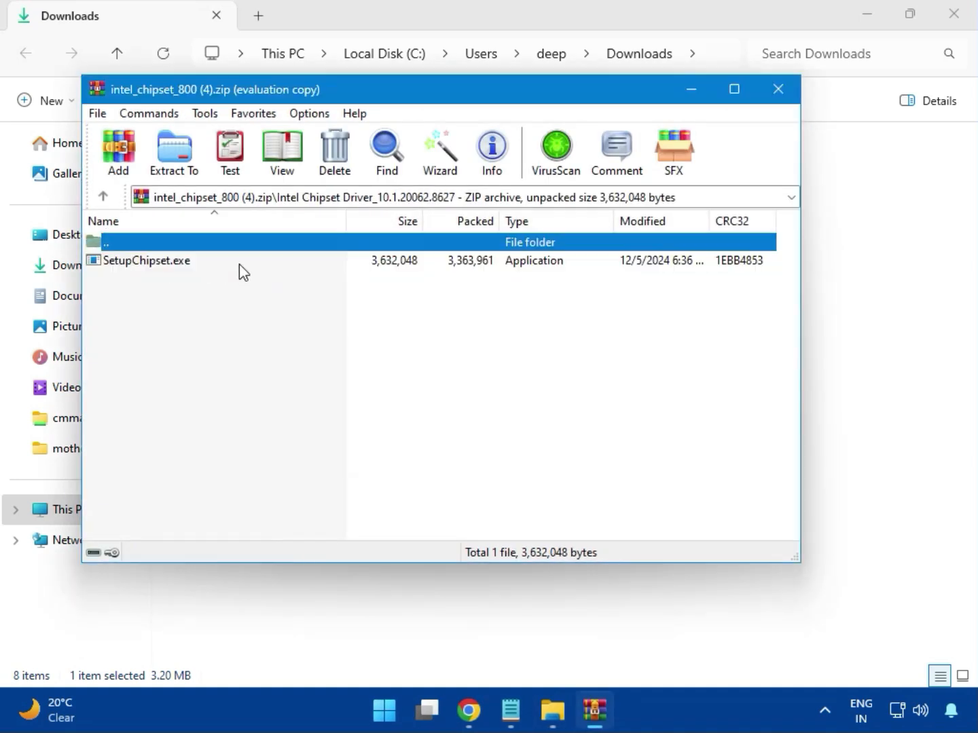
pyautogui.doubleClick(156, 264)
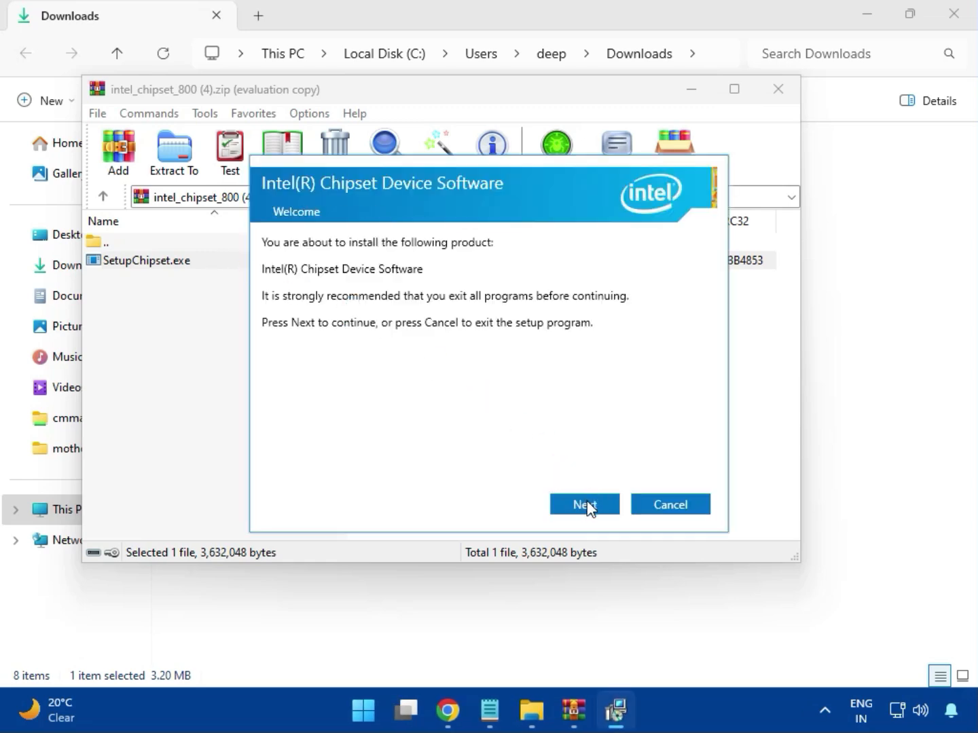
# Try to install the Intel Chipset Device Software, allowing it to make changes, and close the setup and its archive.
pyautogui.click(586, 506)
pyautogui.click(587, 506)
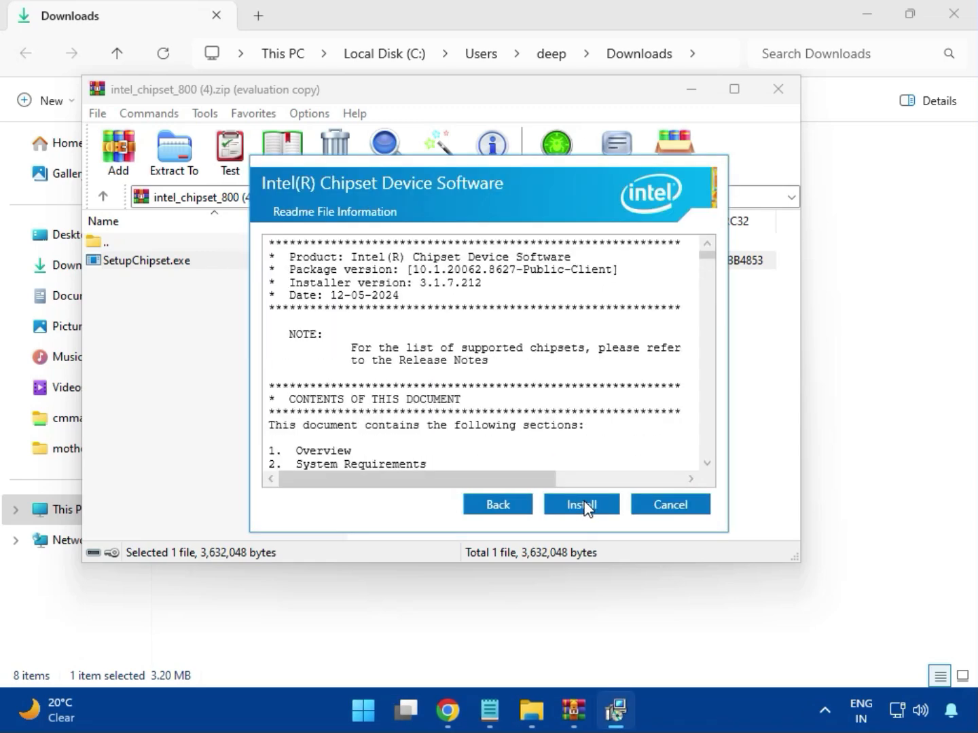
pyautogui.click(584, 505)
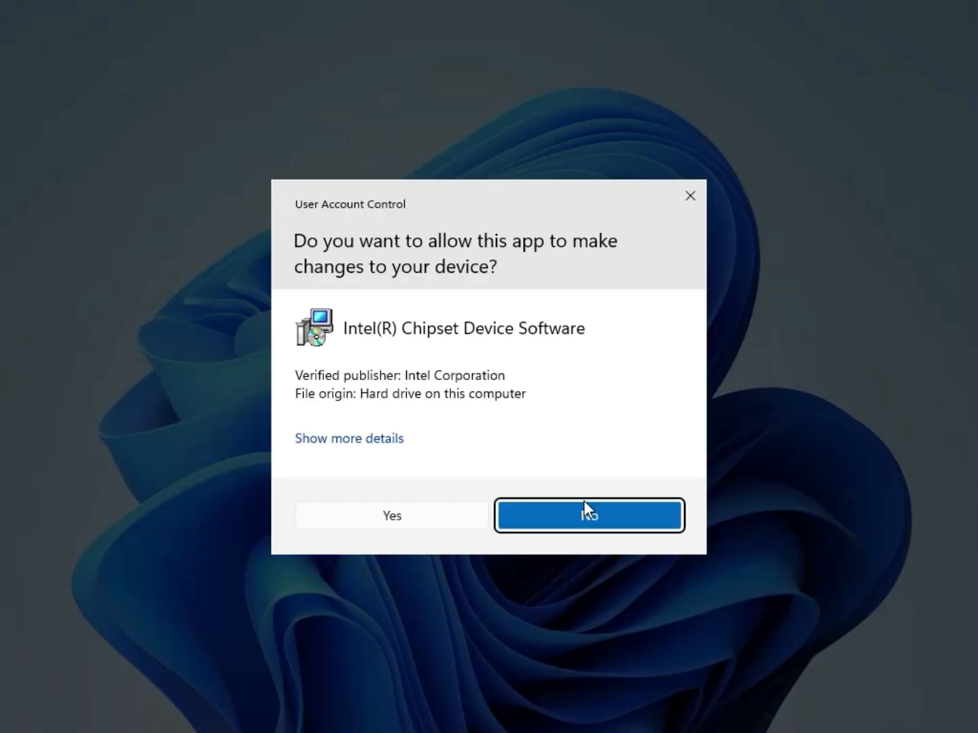
pyautogui.click(430, 514)
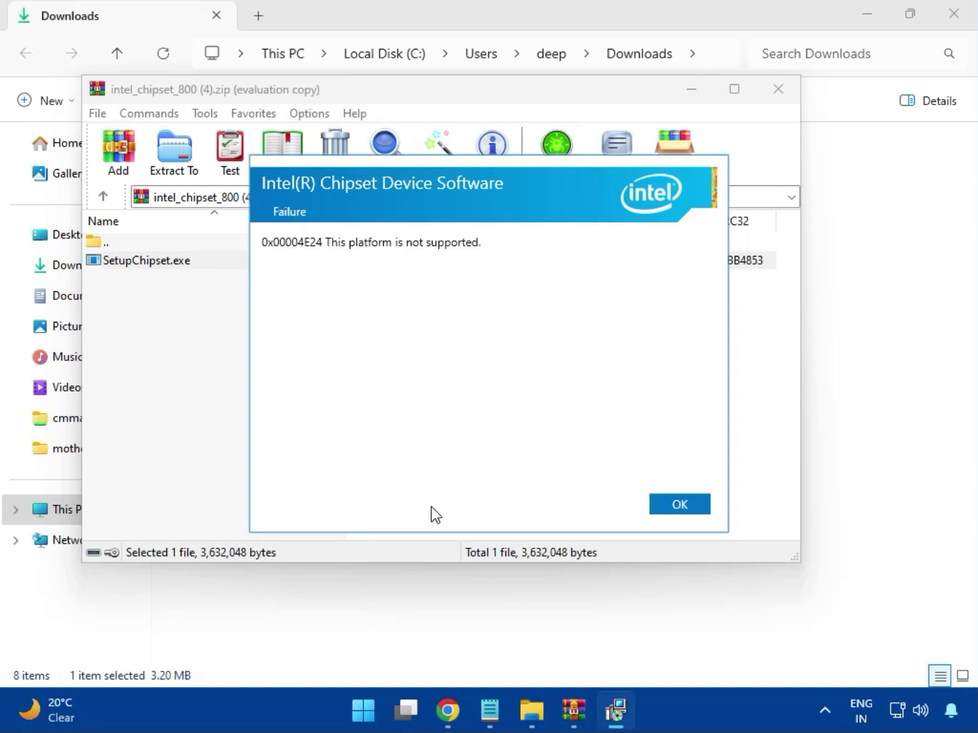
pyautogui.click(670, 507)
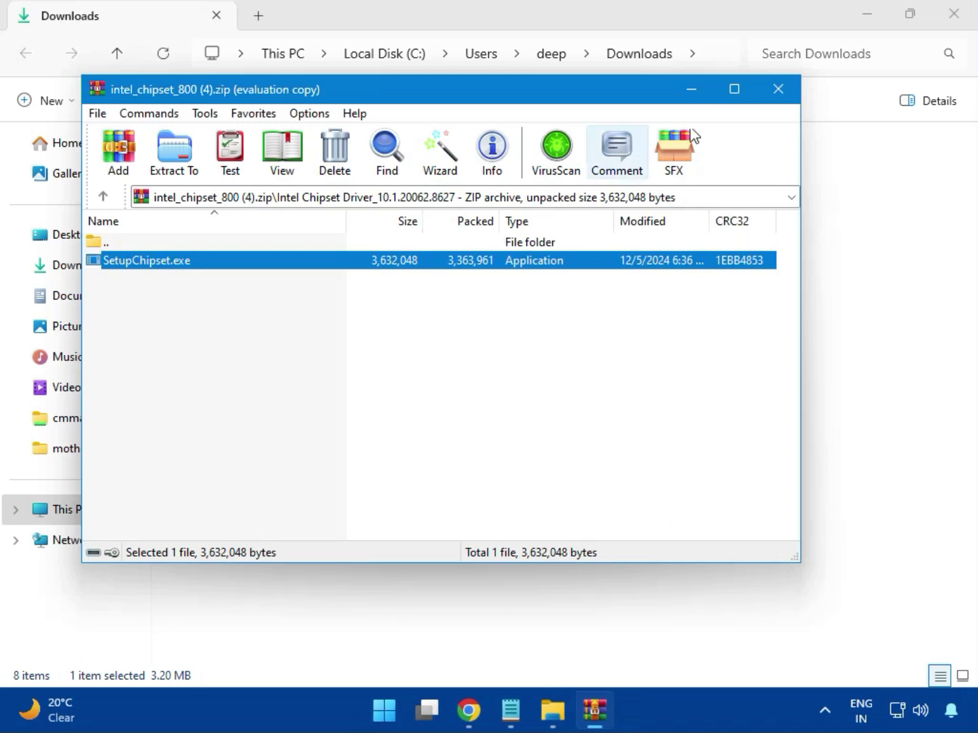
pyautogui.click(777, 89)
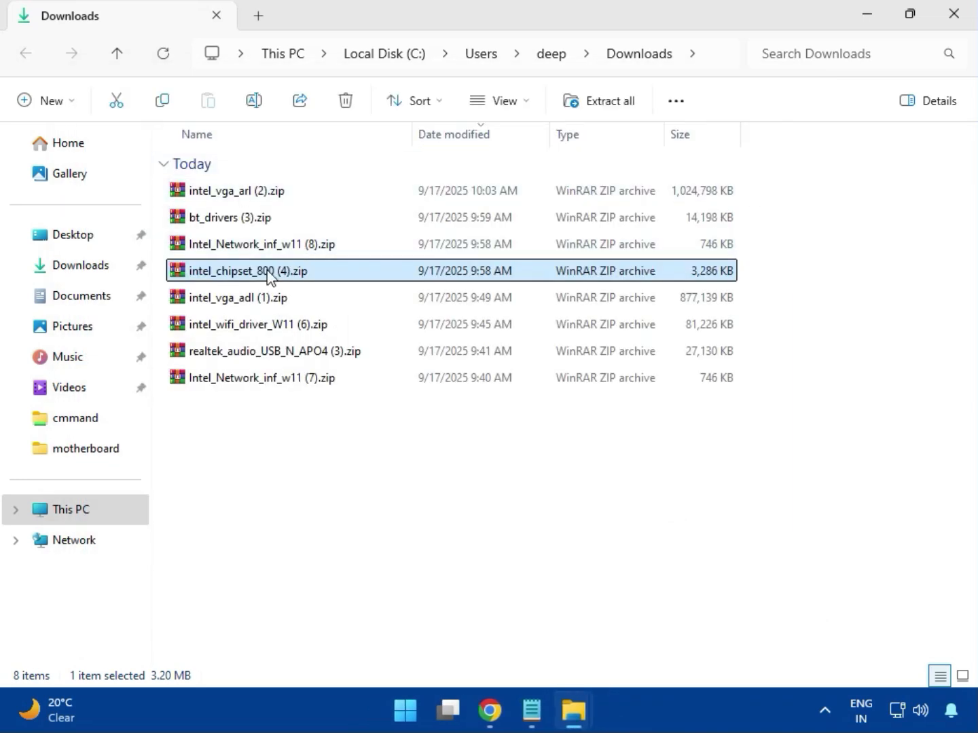
pyautogui.click(251, 306)
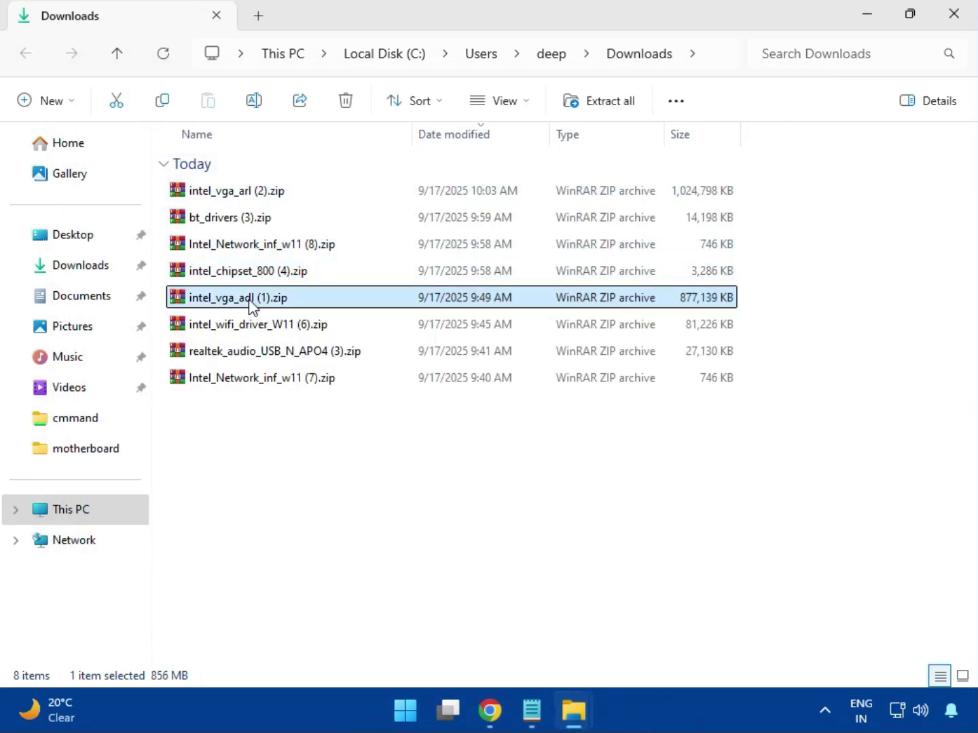
pyautogui.doubleClick(241, 297)
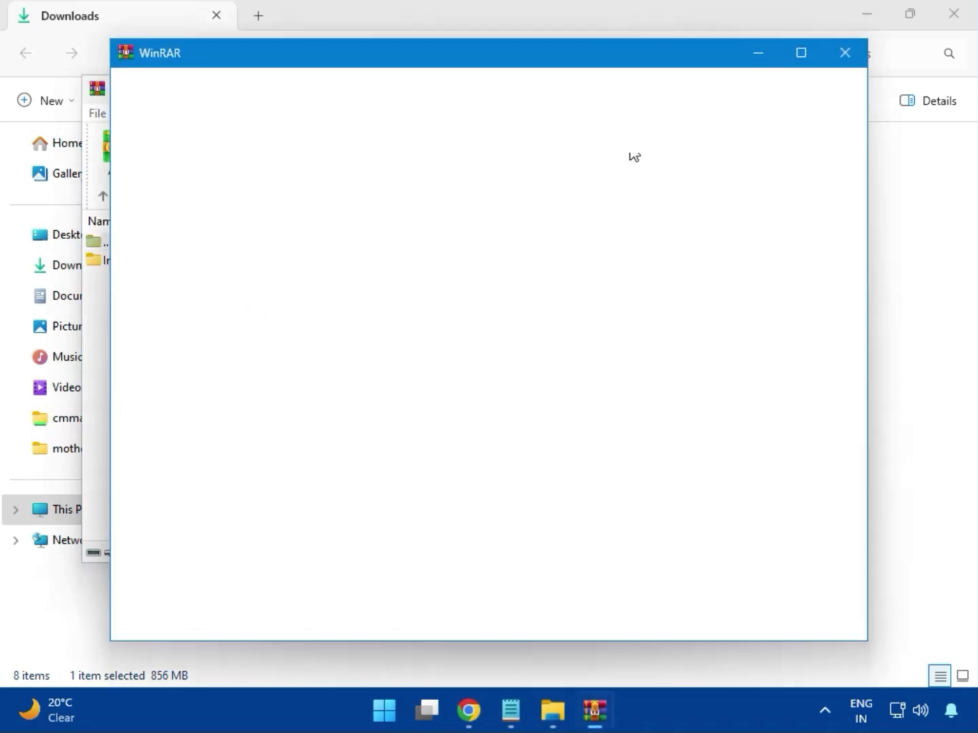
pyautogui.click(845, 55)
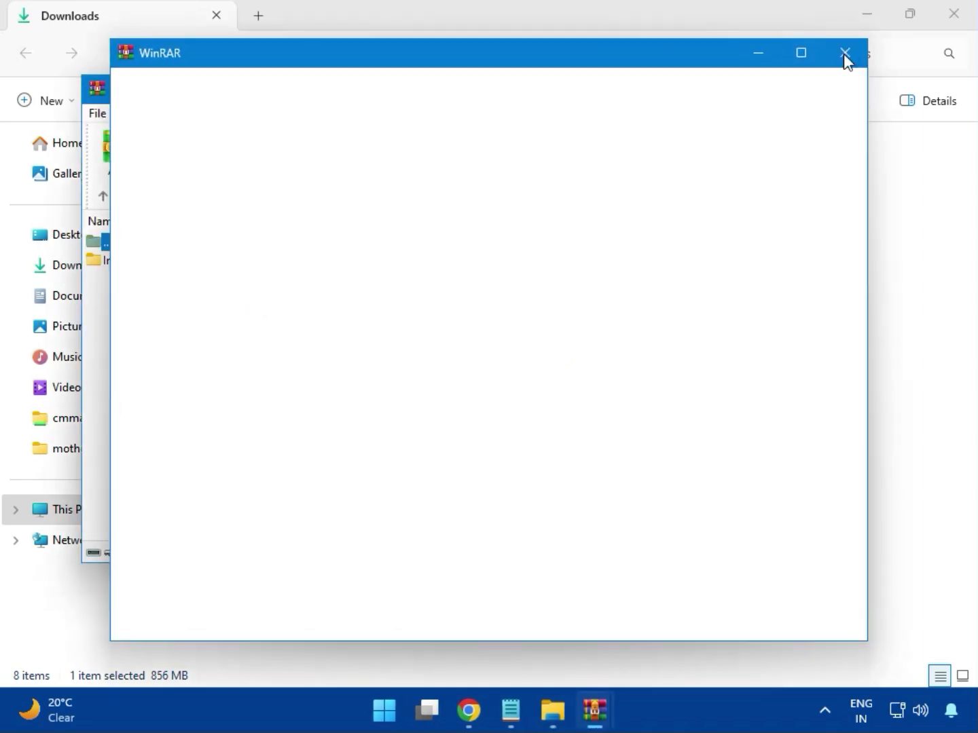
pyautogui.click(774, 94)
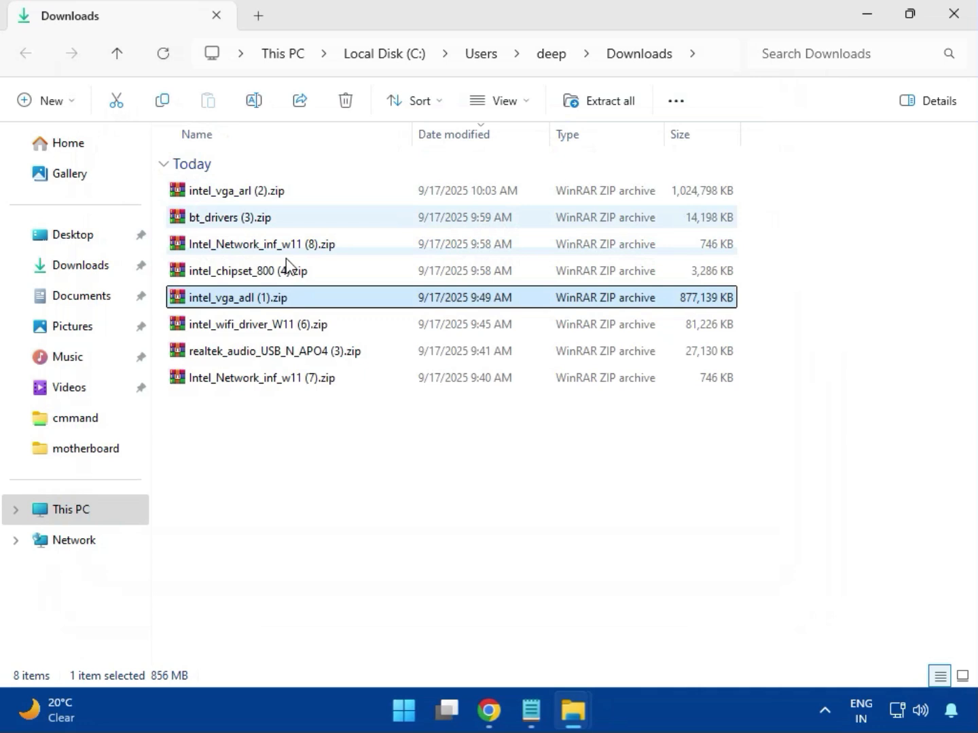
# Open intel_wifi_driver_W11 (6).zip, dismiss the WinRAR license notice, and browse to the Intel WIFI Driver_23.40.0.4\UWD\Win64 folder.
pyautogui.click(251, 327)
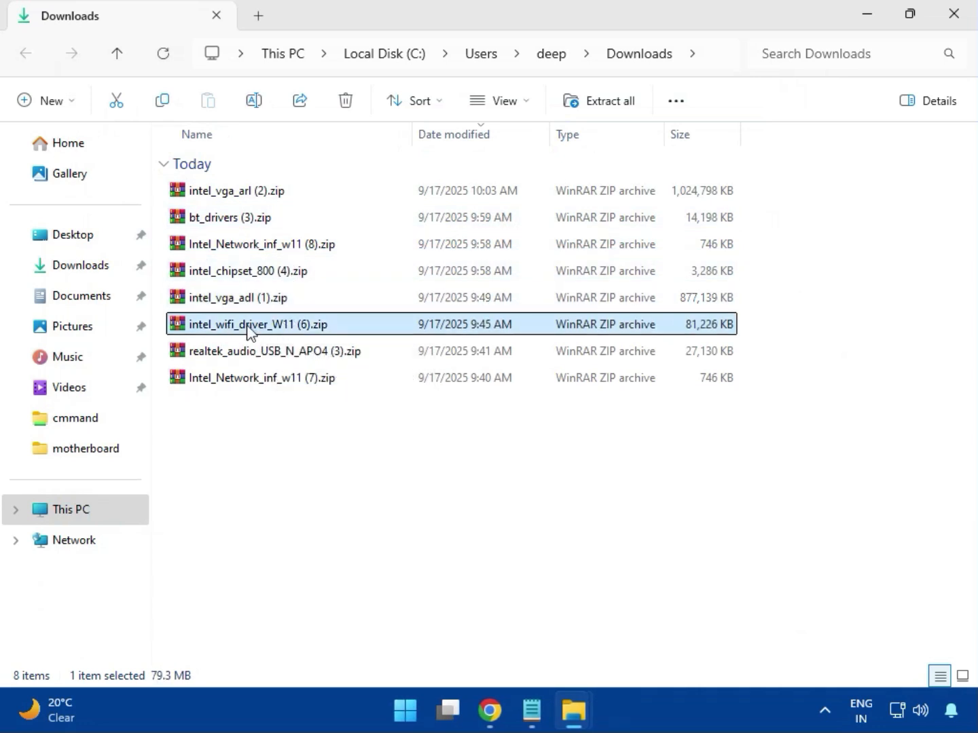
pyautogui.doubleClick(251, 327)
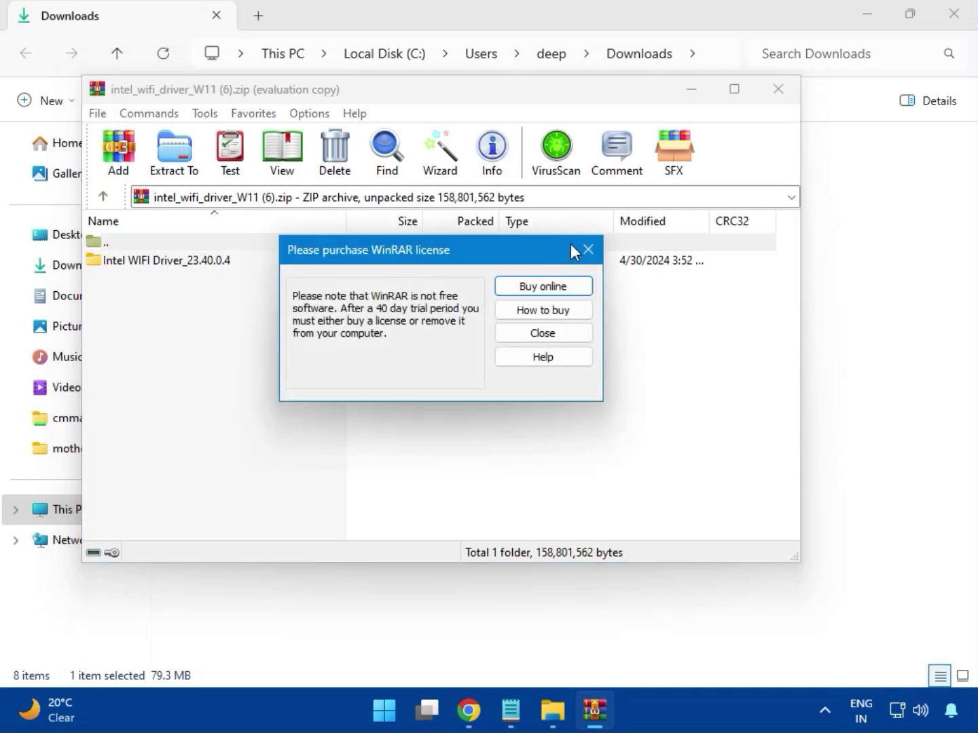
pyautogui.click(586, 249)
pyautogui.doubleClick(157, 261)
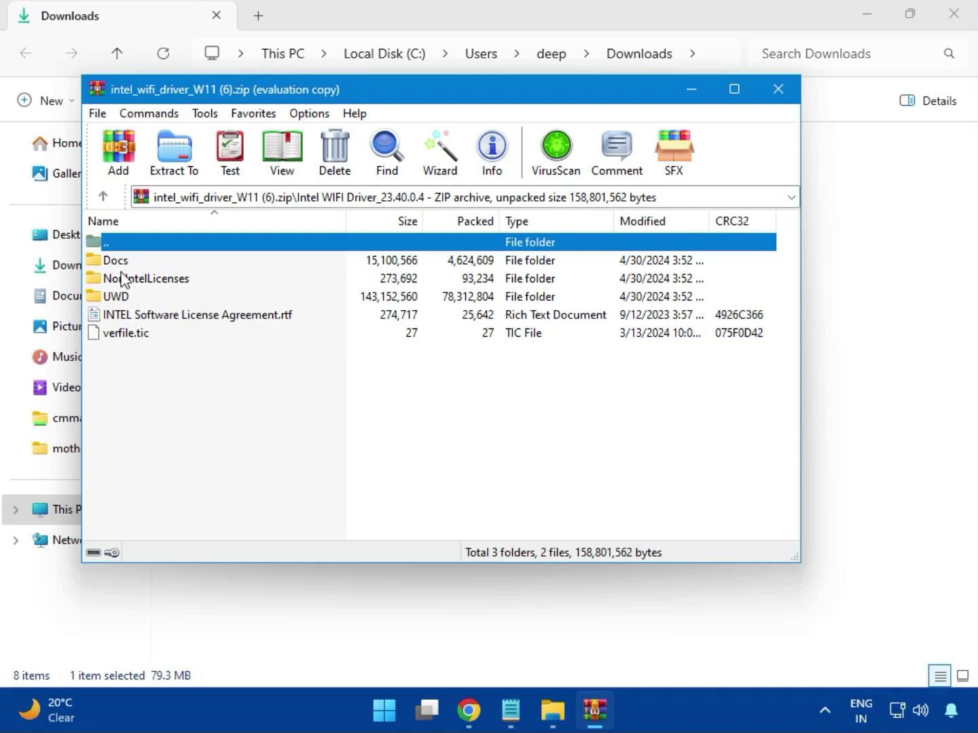
pyautogui.doubleClick(131, 294)
pyautogui.click(131, 267)
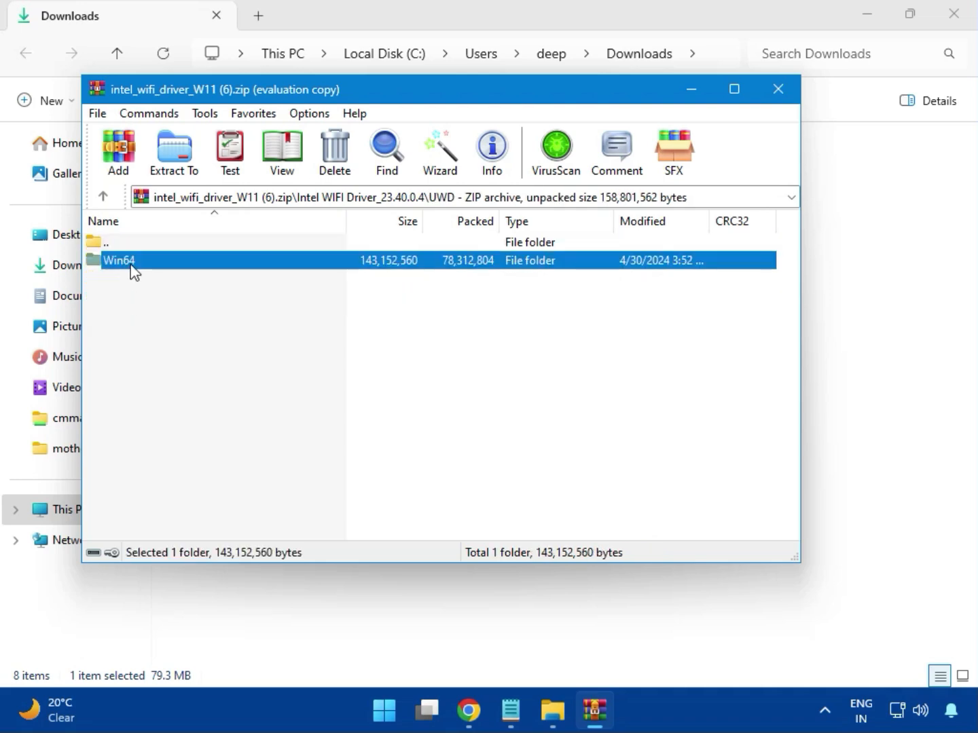
pyautogui.doubleClick(131, 260)
pyautogui.doubleClick(132, 261)
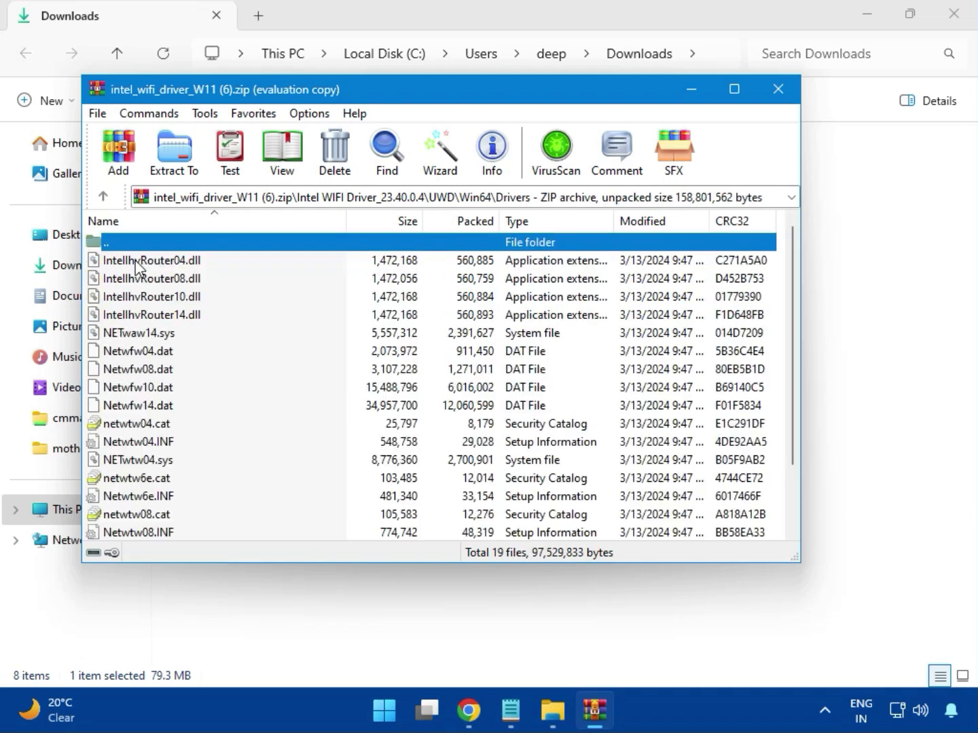
pyautogui.scroll(-2, 181, 405)
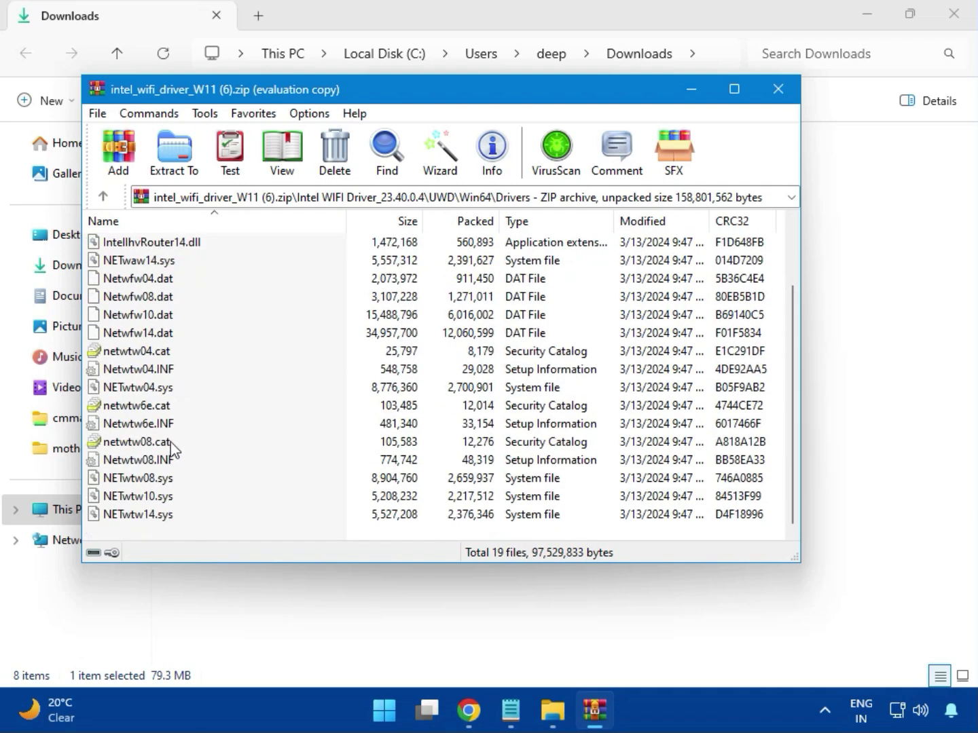
pyautogui.scroll(2, 171, 454)
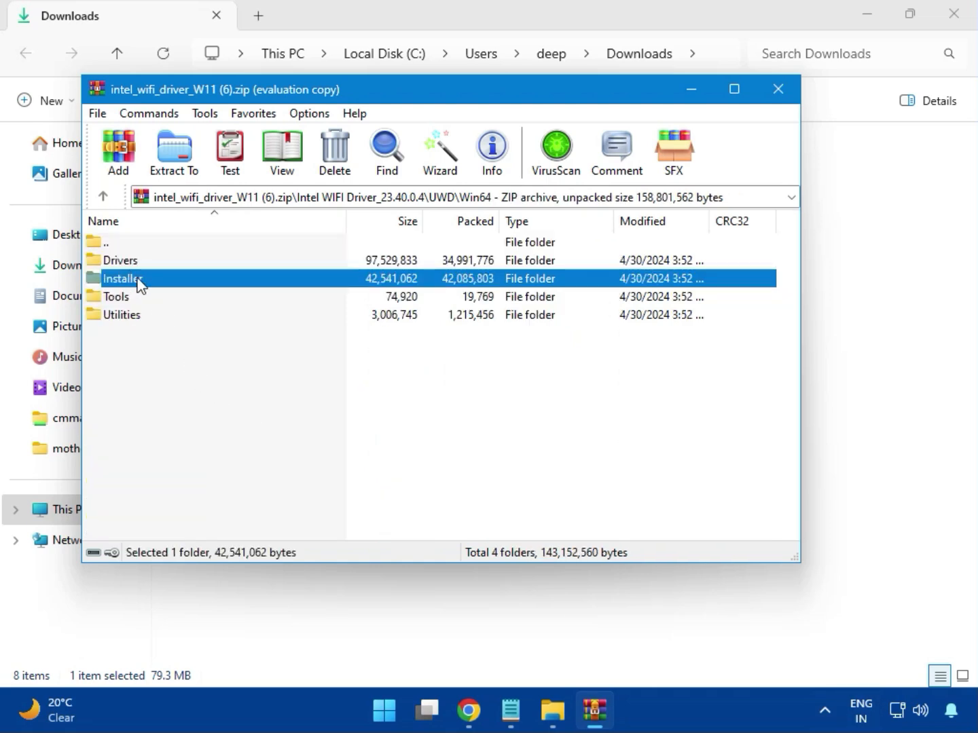
# Run WirelessSetup.exe from the Installer folder inside Win64.
pyautogui.doubleClick(130, 278)
pyautogui.doubleClick(143, 284)
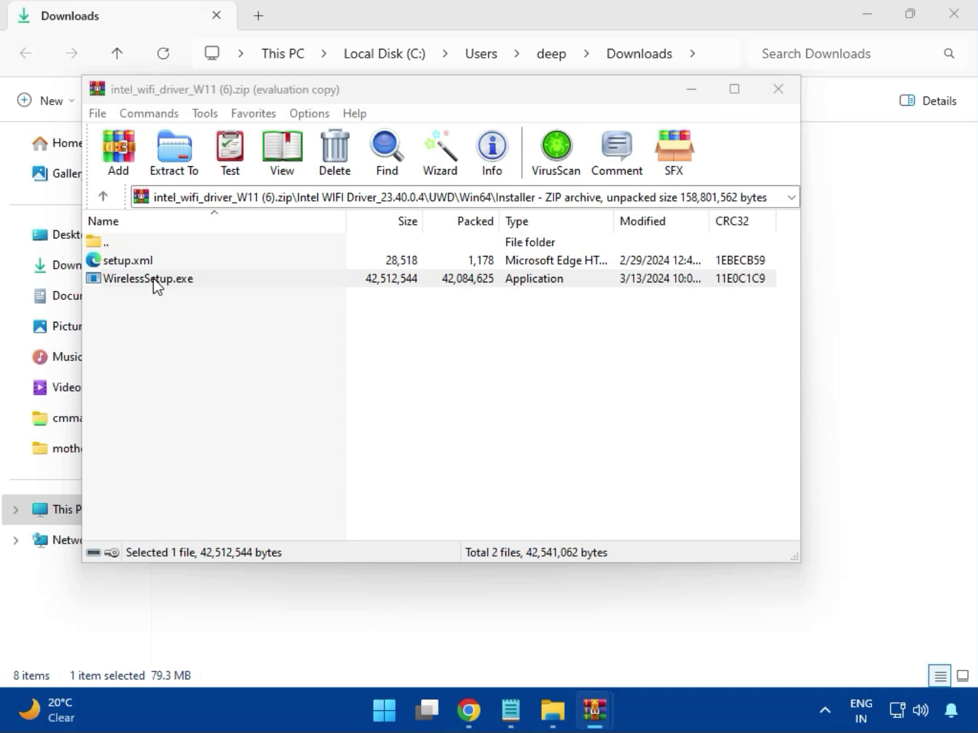
pyautogui.doubleClick(159, 282)
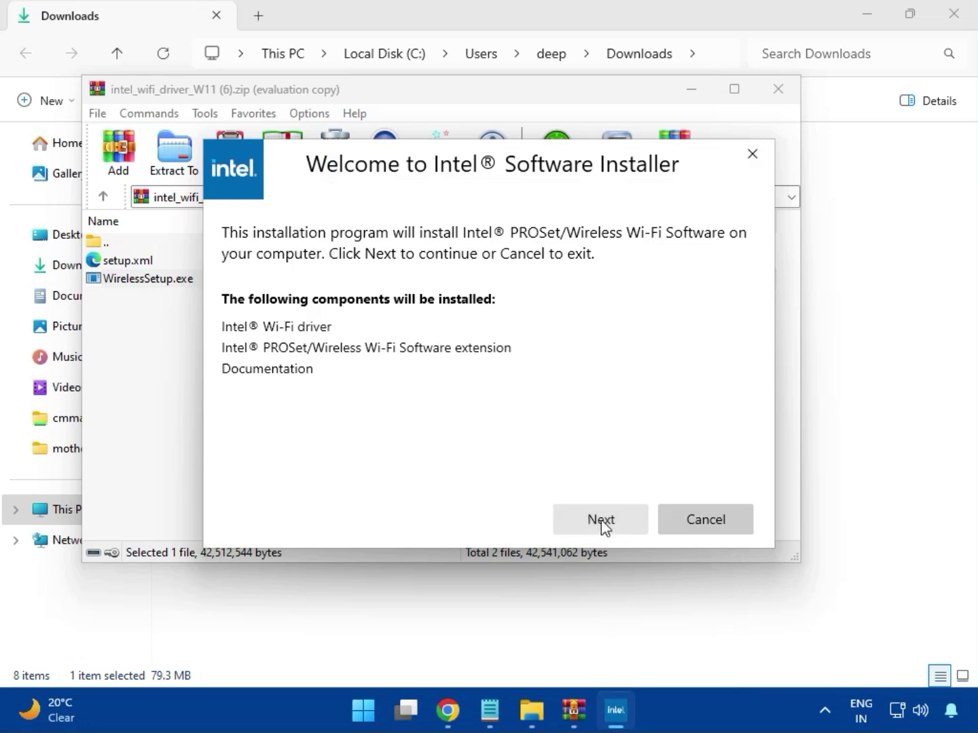
# Install the Intel PROSet/Wireless Wi-Fi Software, accepting the license terms and allowing changes, and close the installer and its archive.
pyautogui.click(598, 511)
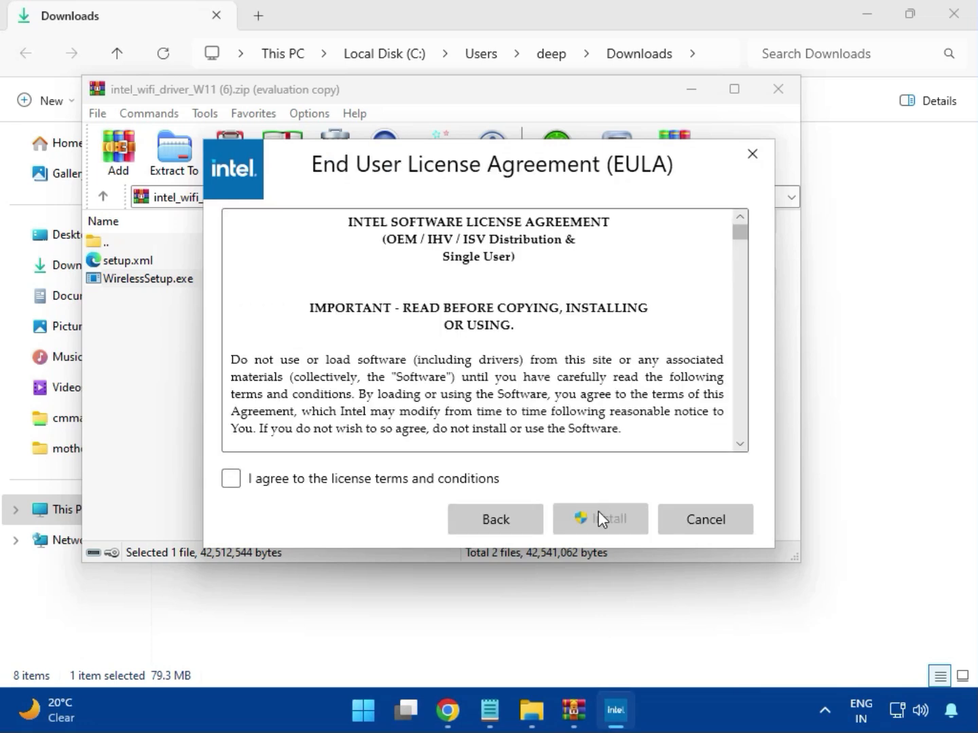
pyautogui.click(426, 480)
pyautogui.click(611, 524)
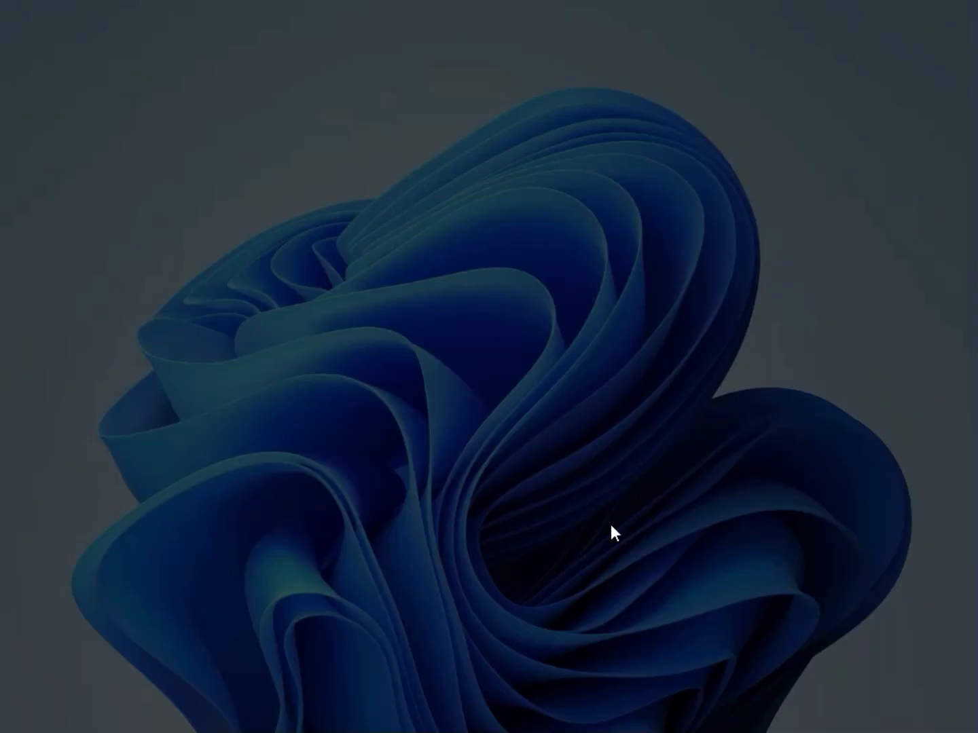
pyautogui.click(443, 526)
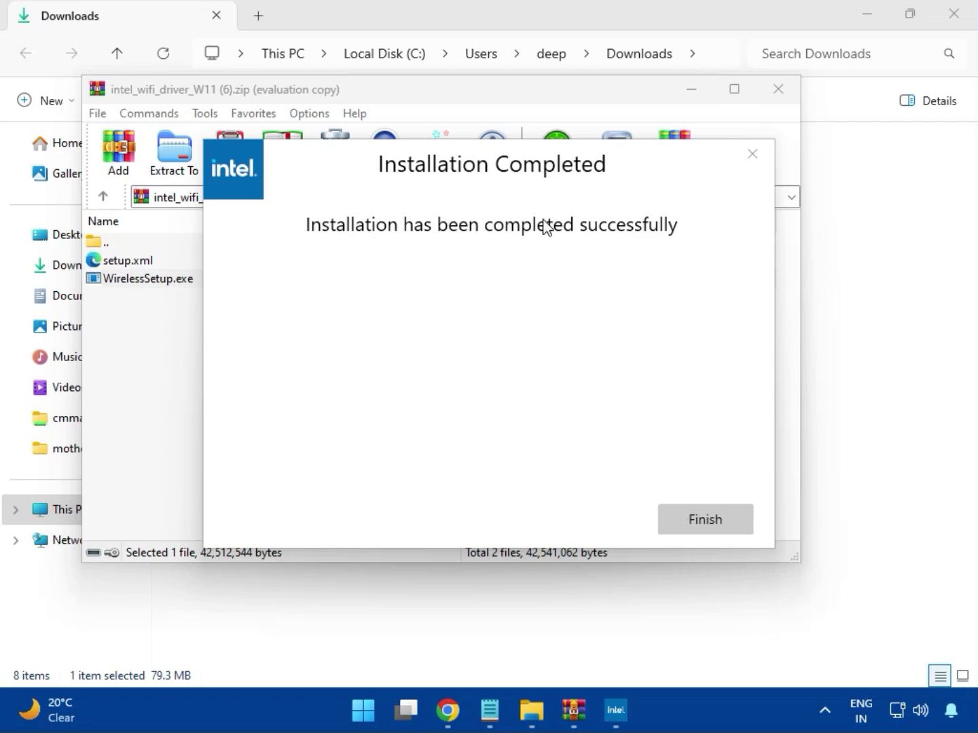
pyautogui.click(704, 519)
pyautogui.click(781, 94)
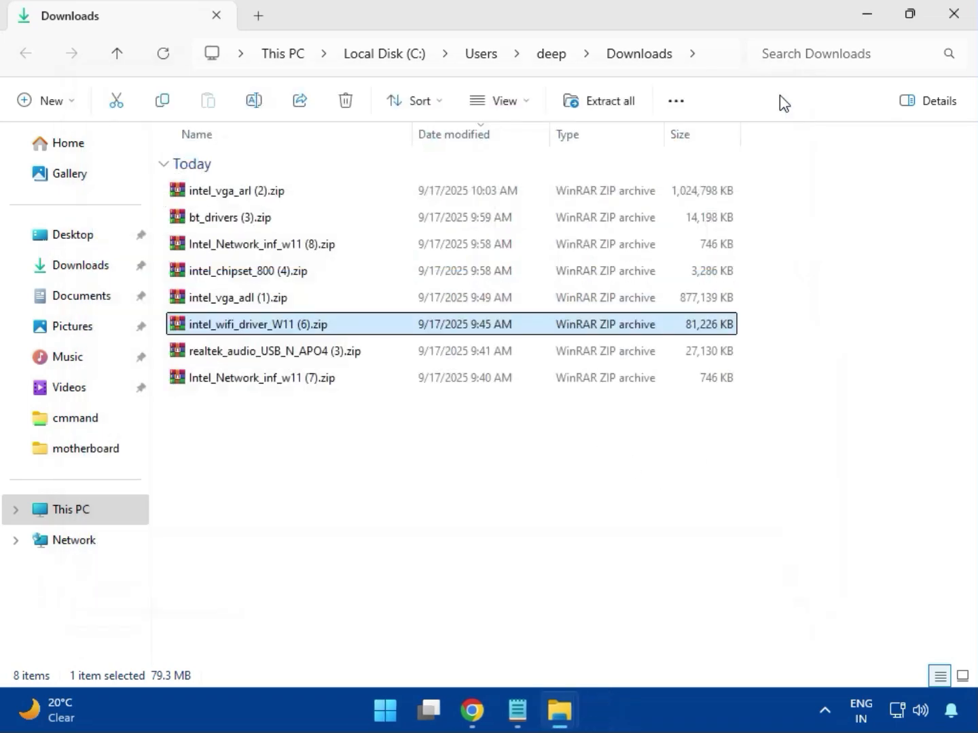
# Open realtek_audio_USB_N_APO4 (3).zip, dismiss the WinRAR pop-up window, and run MSI_Launcher.exe from the Realtek USB Universal Driver folder.
pyautogui.doubleClick(293, 369)
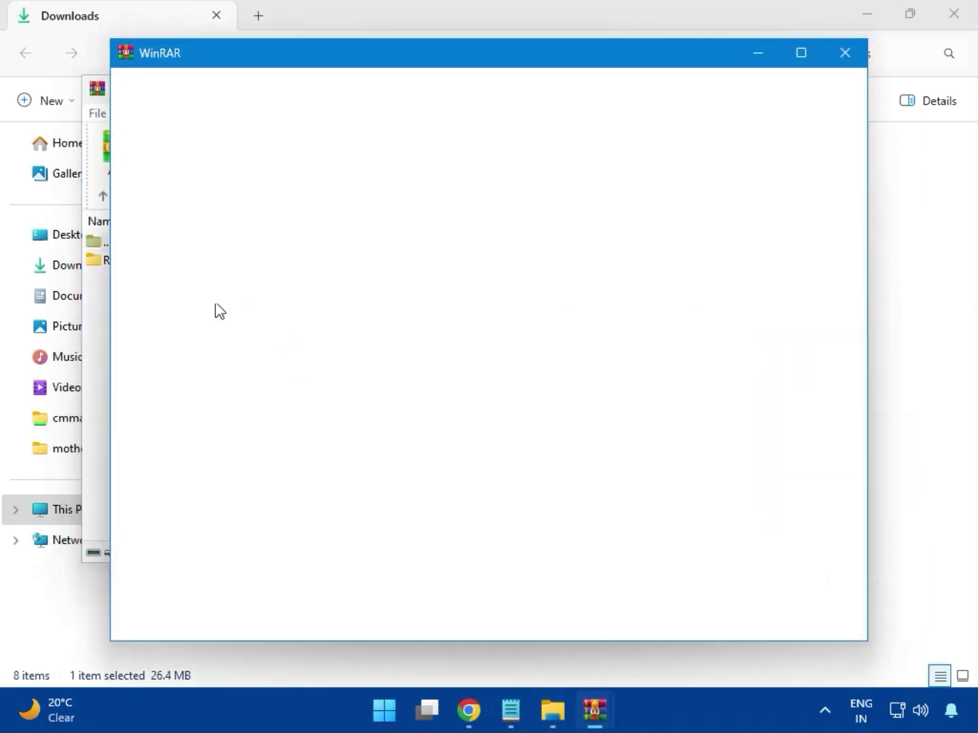
pyautogui.click(840, 62)
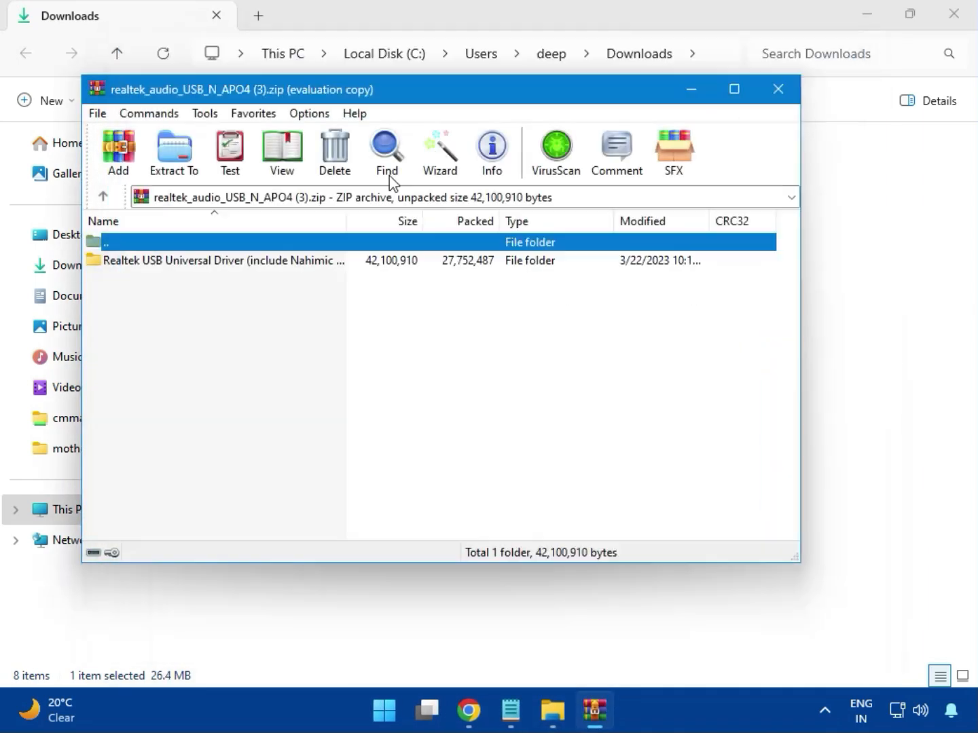
pyautogui.doubleClick(217, 271)
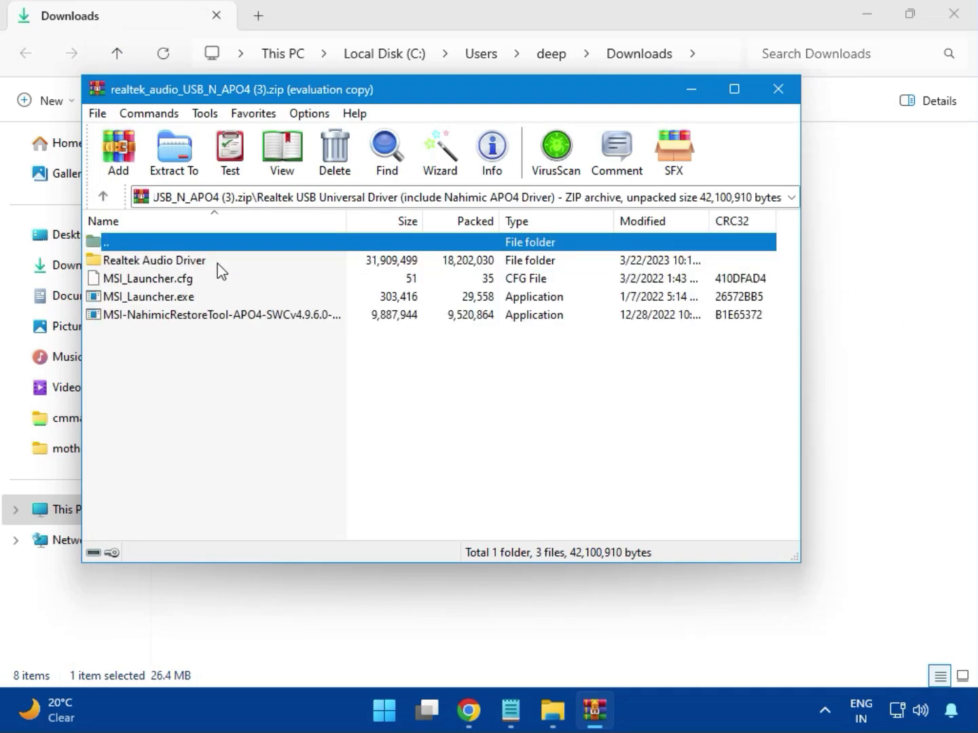
pyautogui.doubleClick(175, 299)
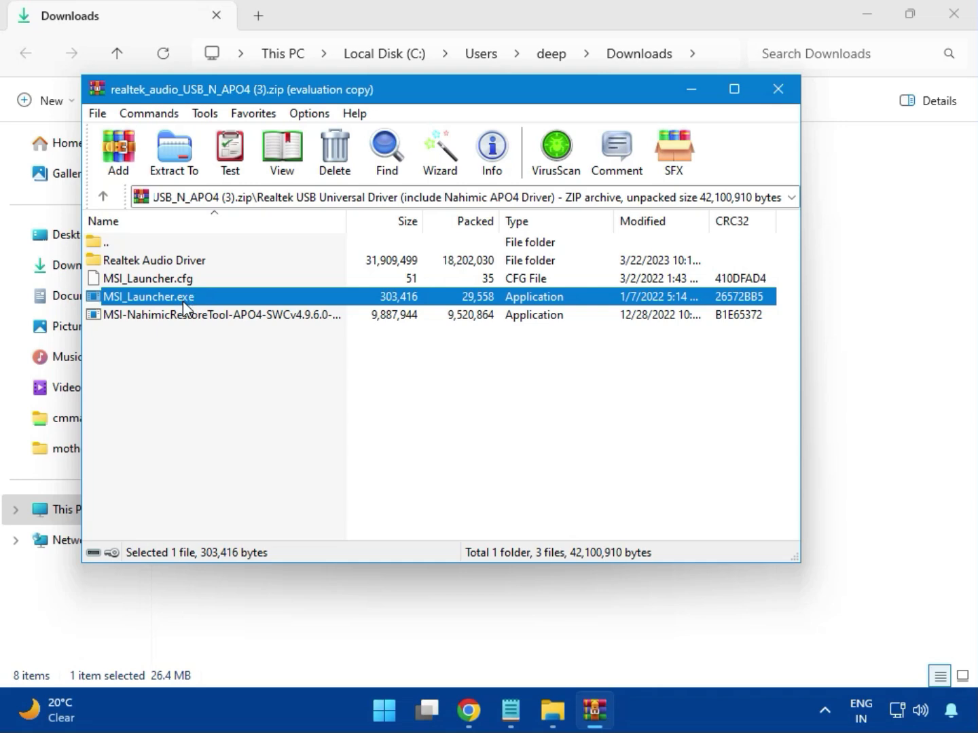
pyautogui.doubleClick(183, 301)
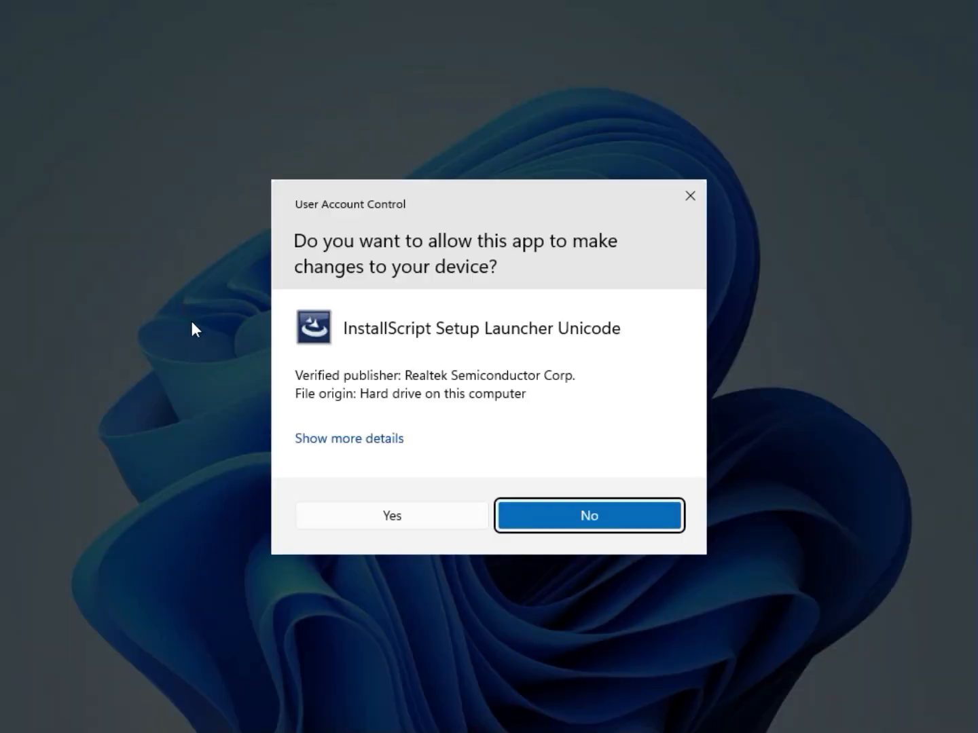
# Allow the Realtek InstallScript Setup Launcher Unicode to make changes and close the audio driver archive.
pyautogui.click(386, 516)
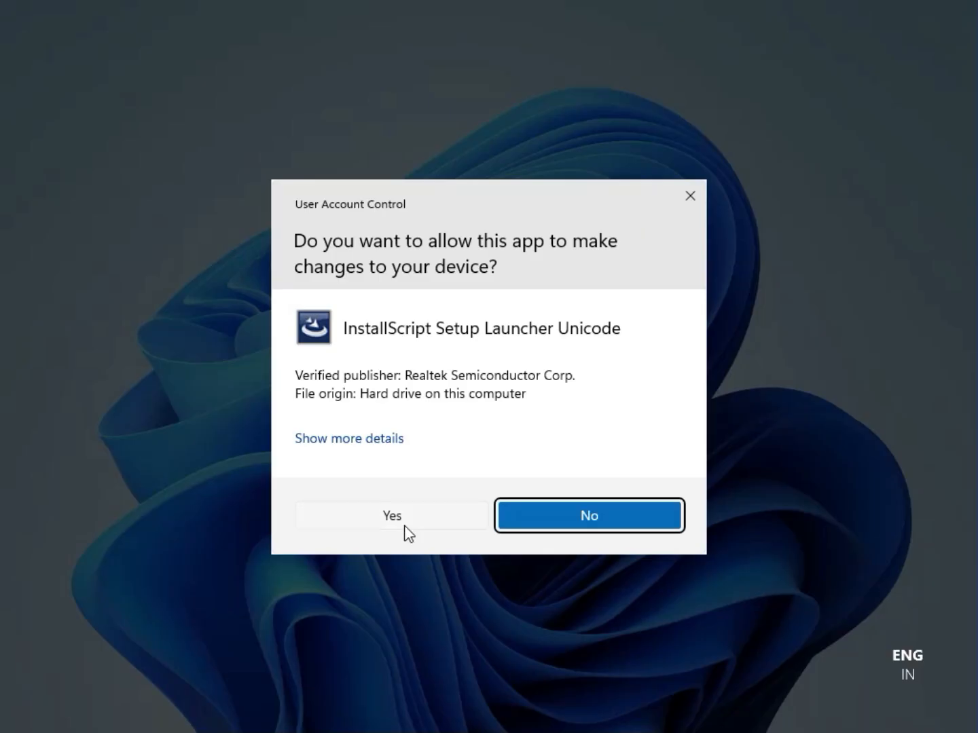
pyautogui.click(392, 510)
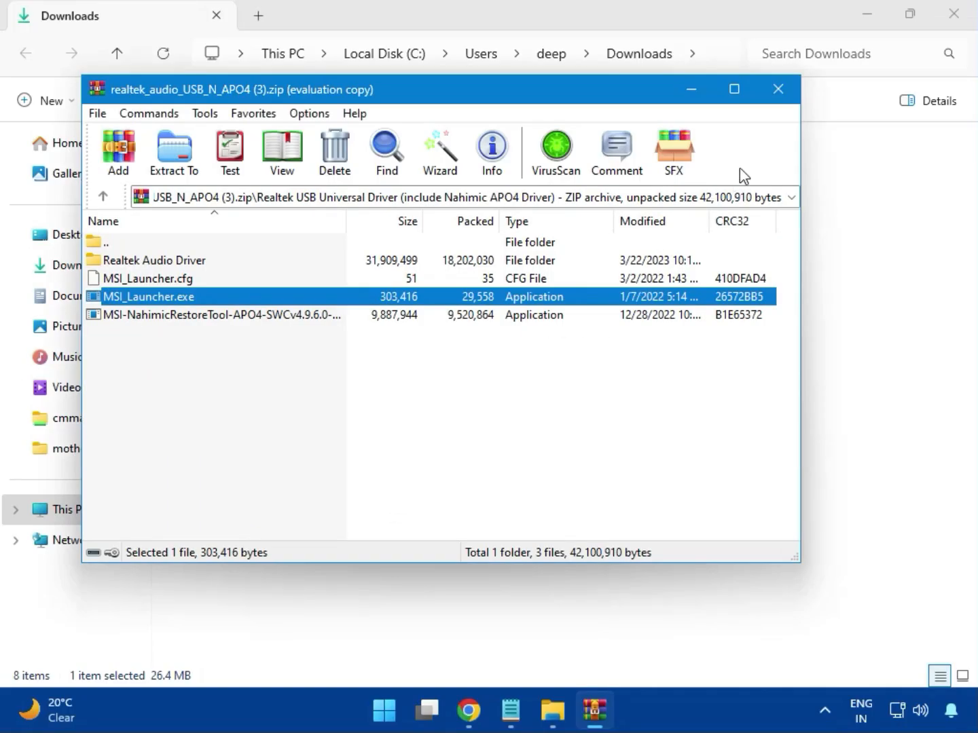
pyautogui.click(780, 99)
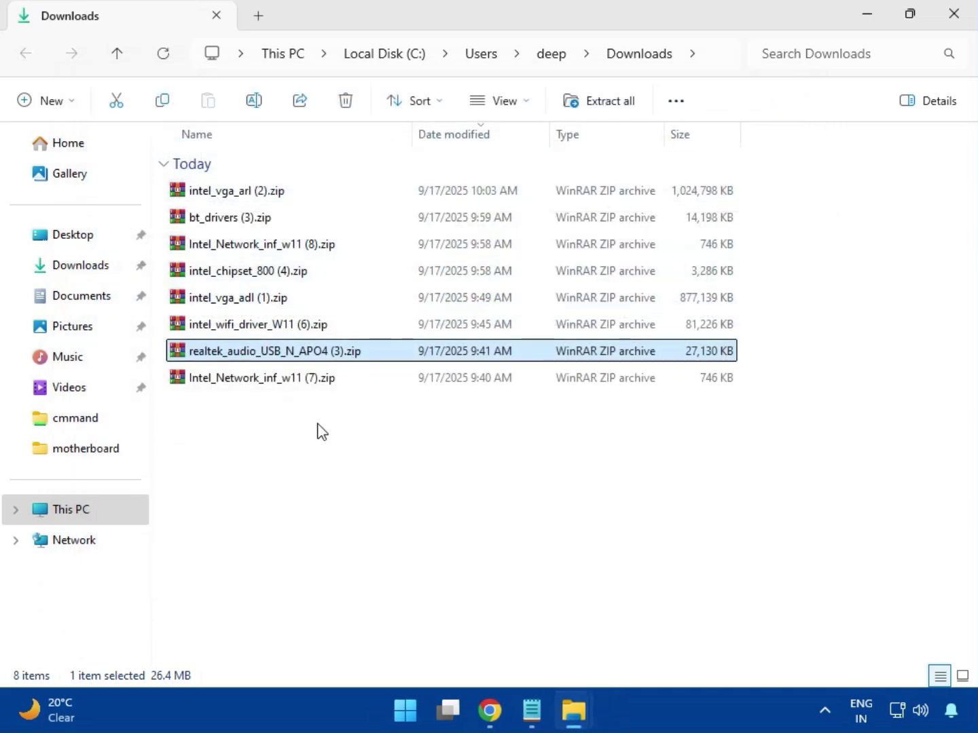
# Close the Downloads folder window.
pyautogui.click(265, 379)
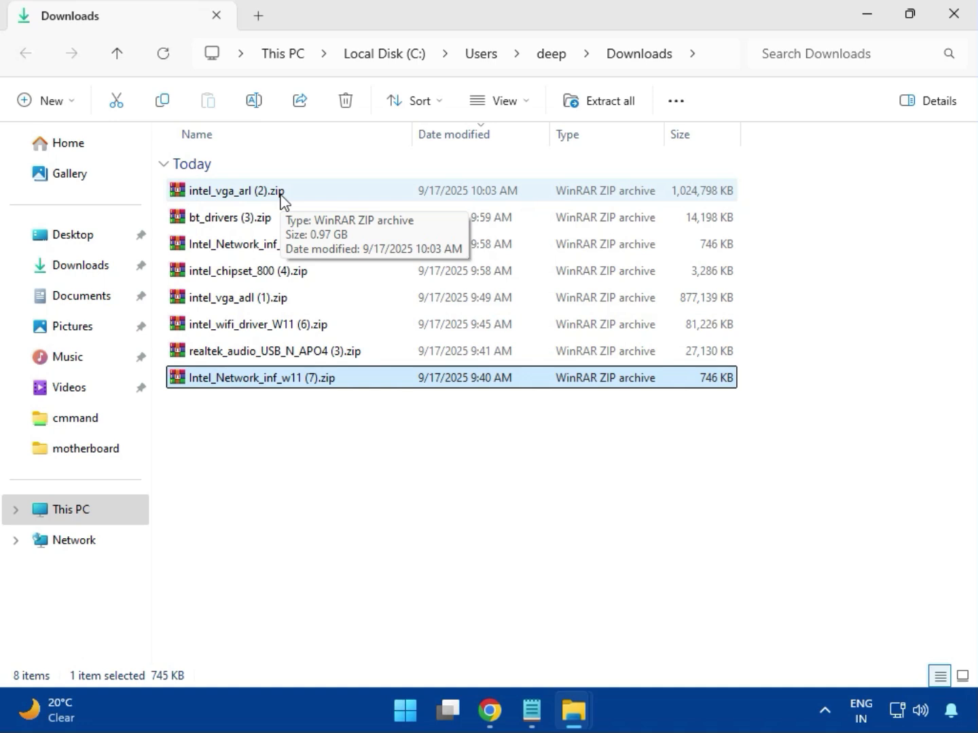
pyautogui.click(953, 20)
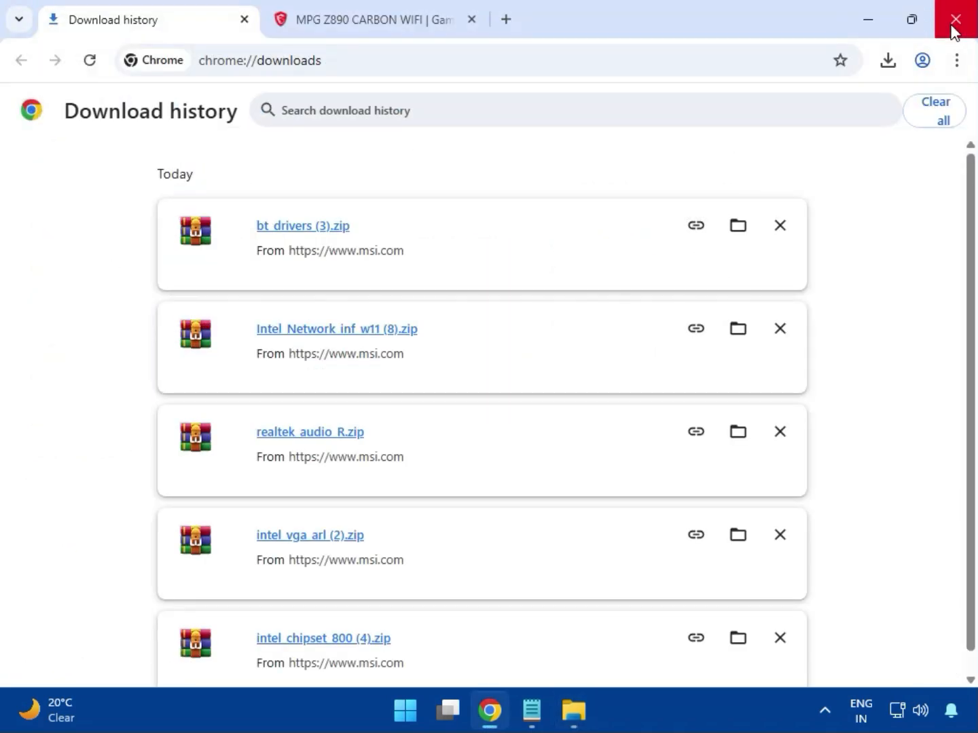